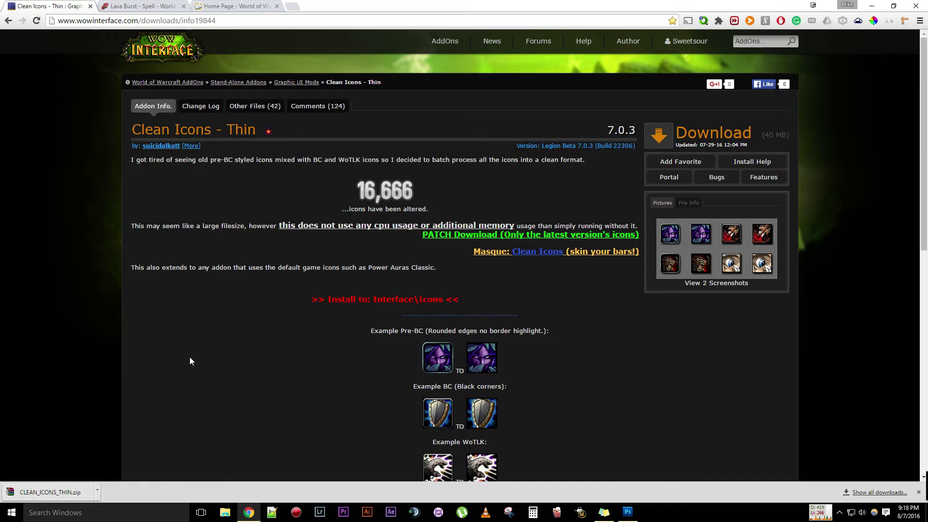
Open the downloaded CLEAN_ICONS_THIN.zip archive in WinRAR, dismissing the licence notice.
{"action": "scroll", "coordinate": [180, 369], "scroll_direction": "down", "scroll_amount": 1}
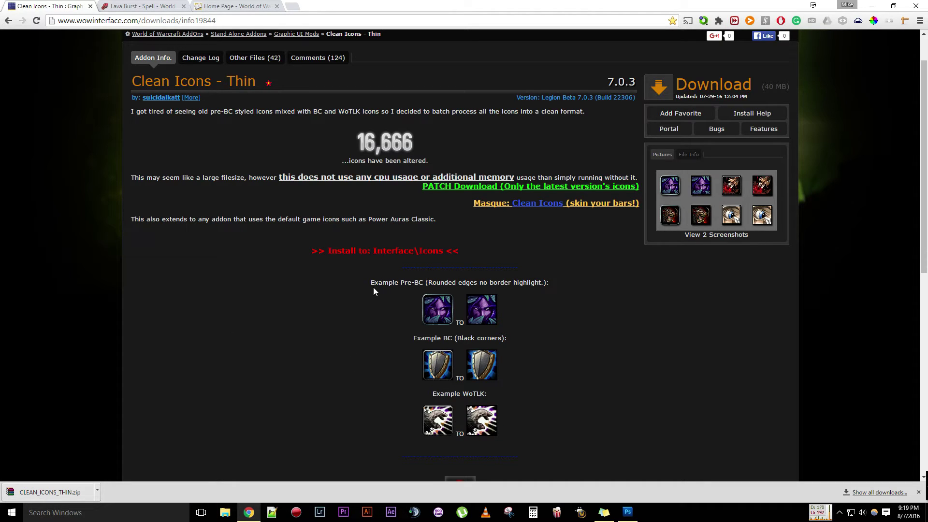
{"action": "scroll", "coordinate": [396, 266], "scroll_direction": "down", "scroll_amount": 8}
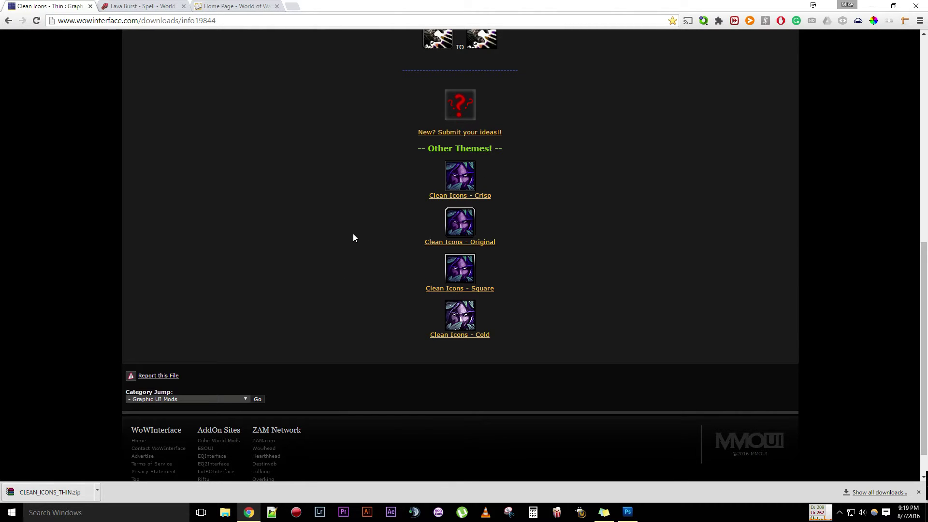
{"action": "scroll", "coordinate": [352, 236], "scroll_direction": "up", "scroll_amount": 7}
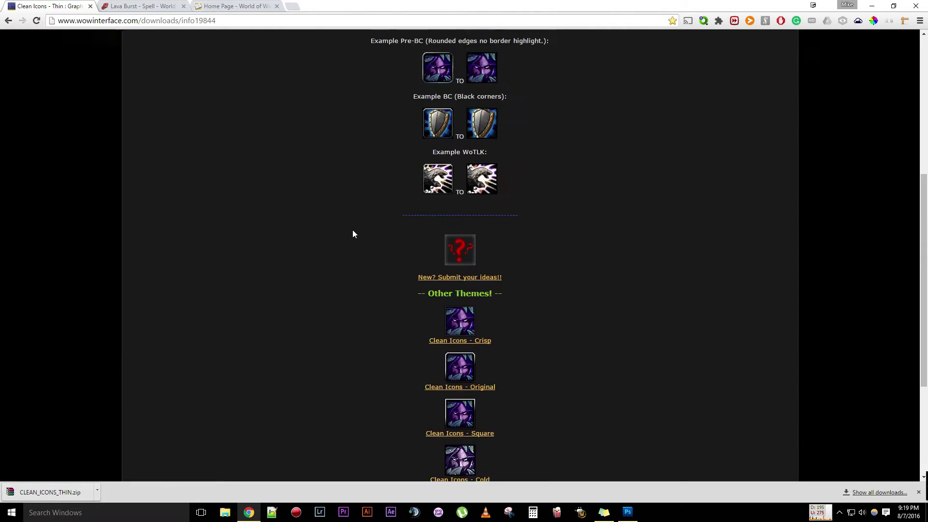
{"action": "scroll", "coordinate": [355, 239], "scroll_direction": "up", "scroll_amount": 2}
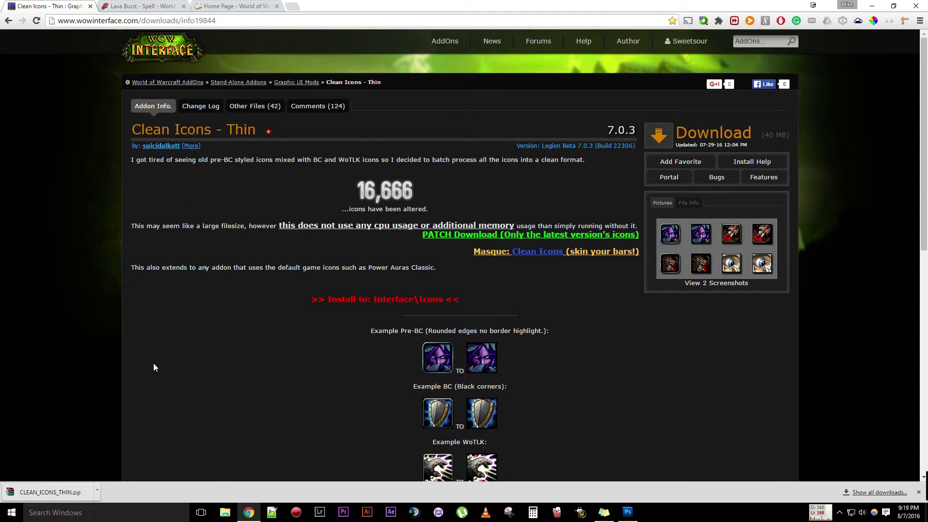
{"action": "left_click", "coordinate": [50, 496]}
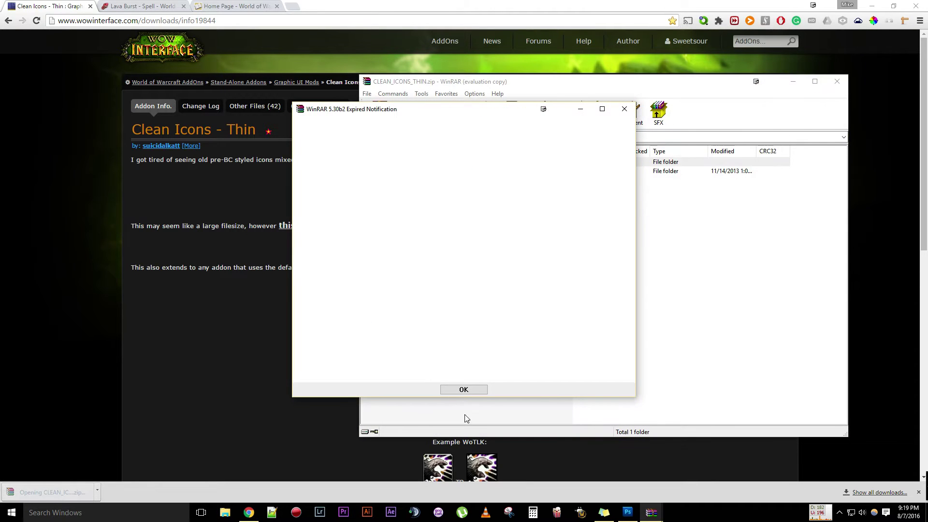
{"action": "left_click", "coordinate": [468, 387]}
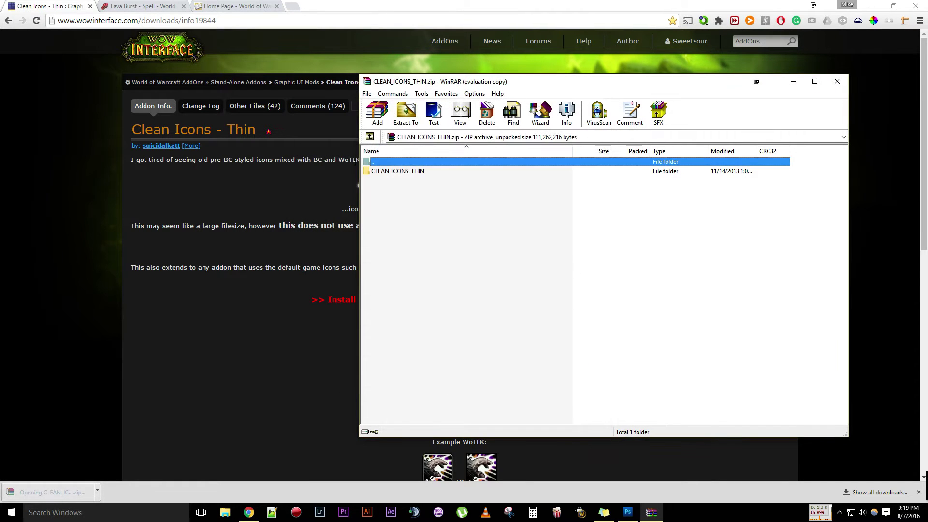
Browse into CLEAN_ICONS_THIN\INTERFACE\ICONS to list its 16666 BLP icon files.
{"action": "double_click", "coordinate": [399, 173]}
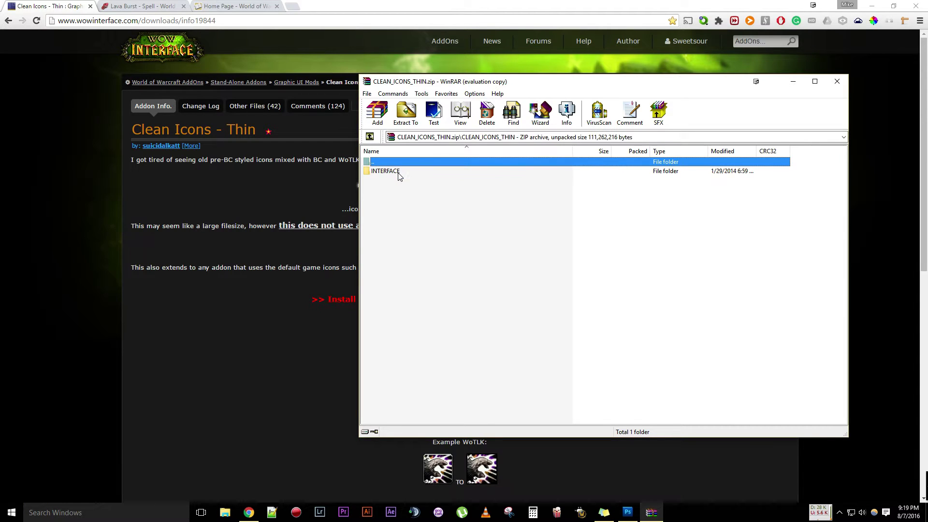
{"action": "double_click", "coordinate": [385, 172]}
{"action": "left_click", "coordinate": [382, 173]}
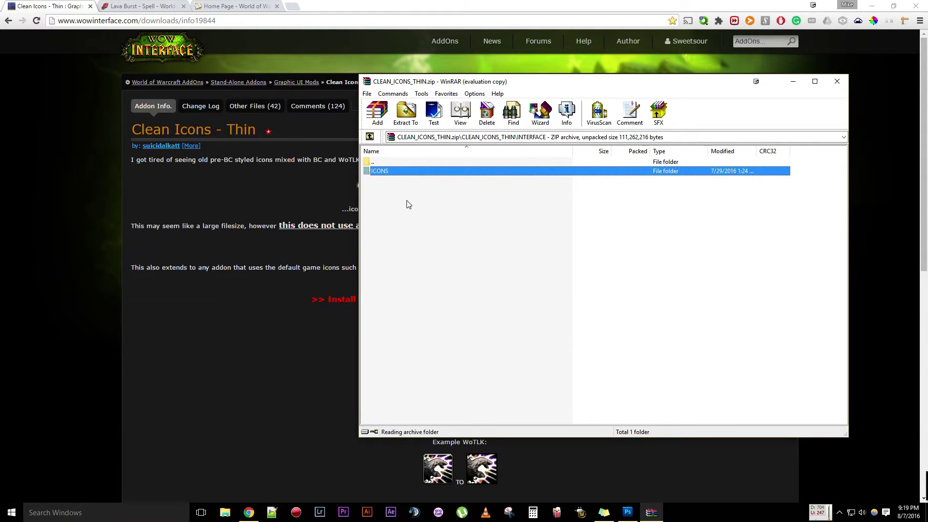
{"action": "double_click", "coordinate": [377, 175]}
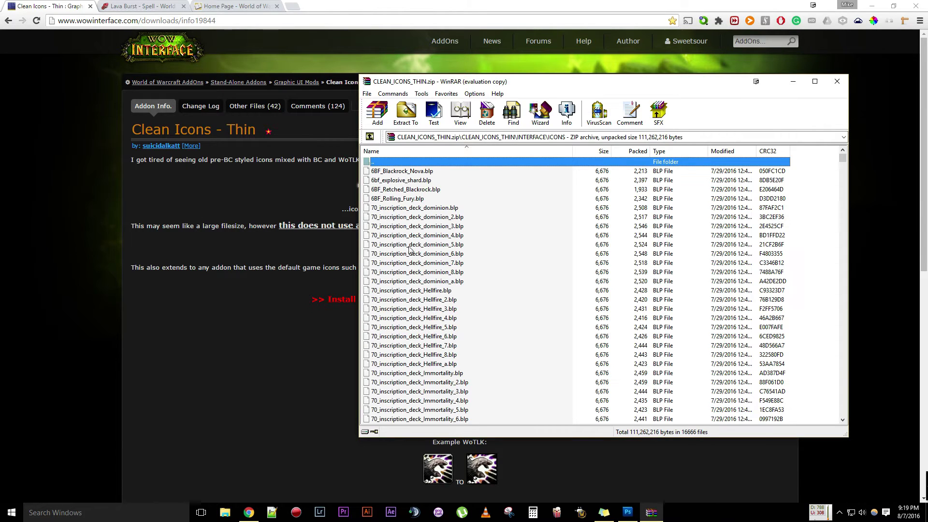
{"action": "mouse_move", "coordinate": [843, 159]}
{"action": "left_mouse_down"}
{"action": "mouse_move", "coordinate": [844, 266]}
{"action": "mouse_move", "coordinate": [843, 158]}
{"action": "left_mouse_up"}
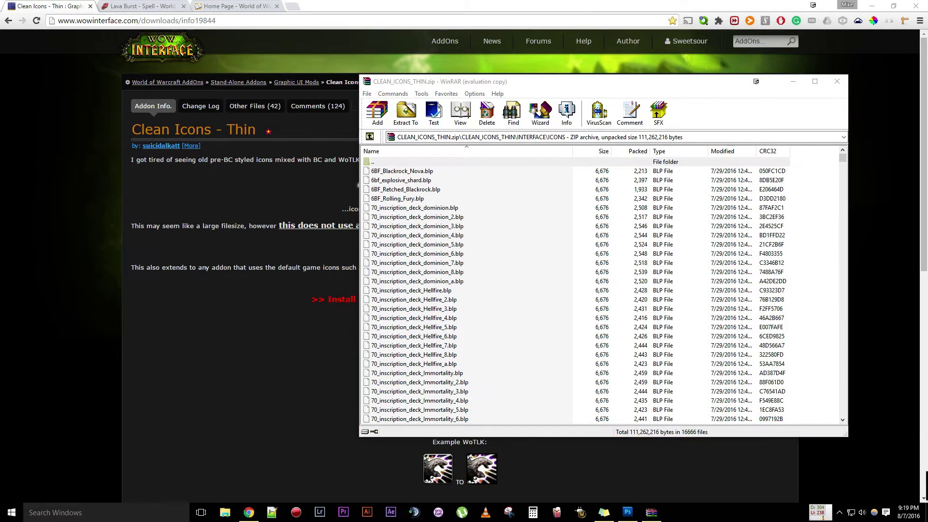
Move the Explorer window into view and open the local CLEAN_ICONS_THIN\INTERFACE\ICONS folder of 14,732 BLP files.
{"action": "left_click_drag", "start_coordinate": [861, 68], "coordinate": [122, 145]}
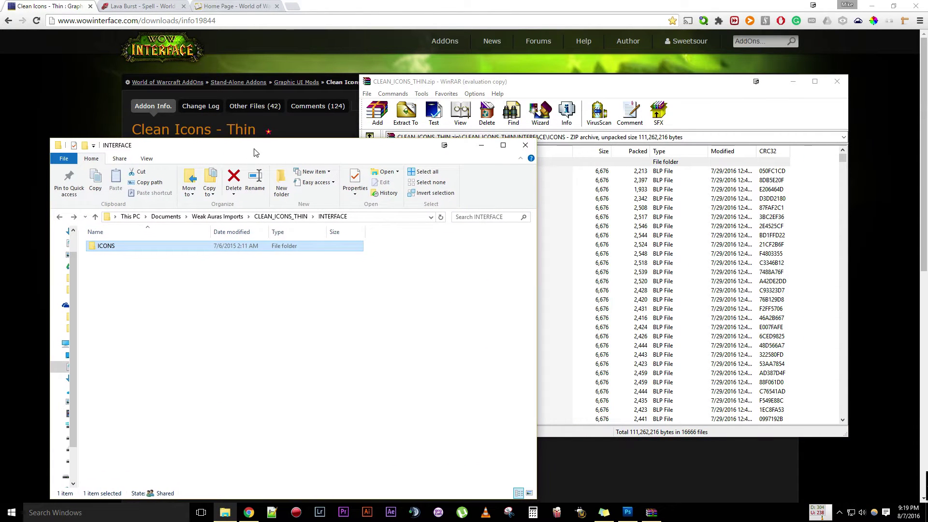
{"action": "left_click_drag", "start_coordinate": [242, 145], "coordinate": [236, 98]}
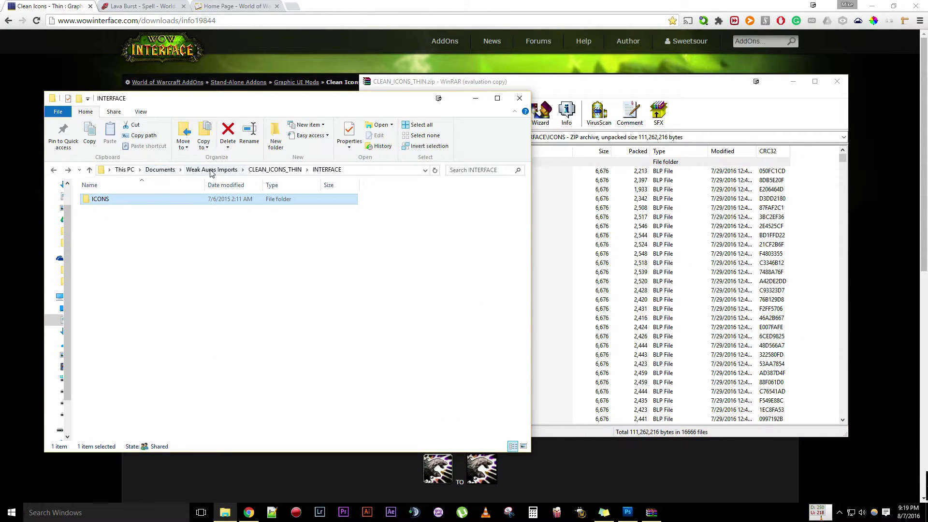
{"action": "left_click", "coordinate": [275, 169]}
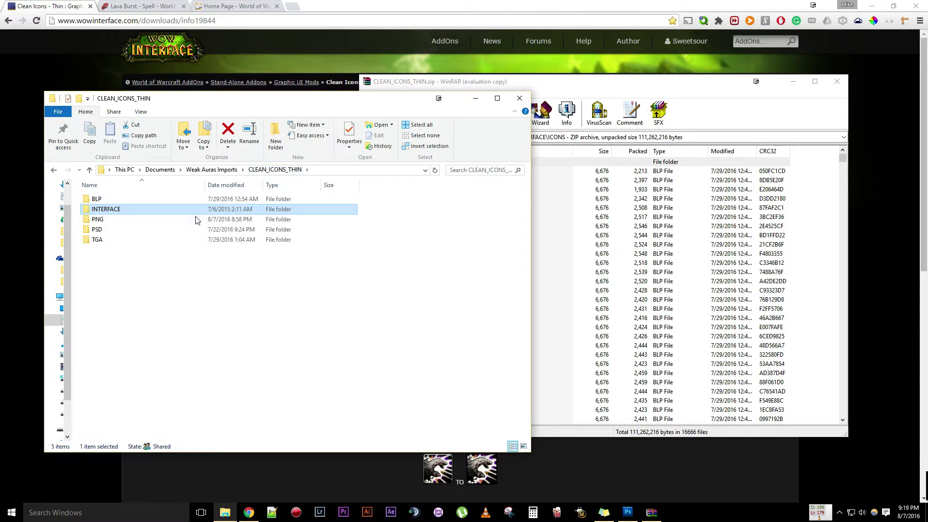
{"action": "double_click", "coordinate": [105, 214]}
{"action": "double_click", "coordinate": [101, 199]}
{"action": "scroll", "coordinate": [140, 240], "scroll_direction": "down", "scroll_amount": 3}
{"action": "scroll", "coordinate": [135, 271], "scroll_direction": "up", "scroll_amount": 3}
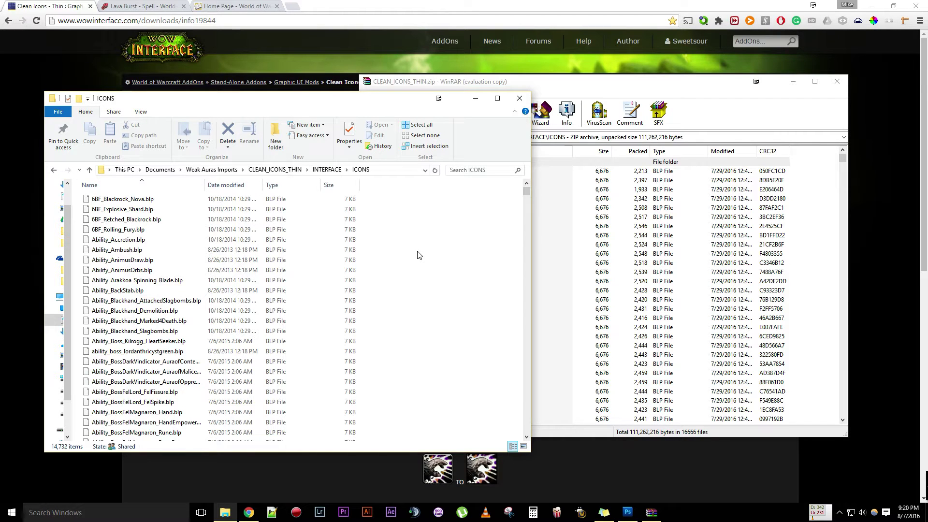
On Wowhead's Lava Burst page, look up the spell icon's name, spell_shaman_lavaburst.
{"action": "left_click", "coordinate": [134, 5]}
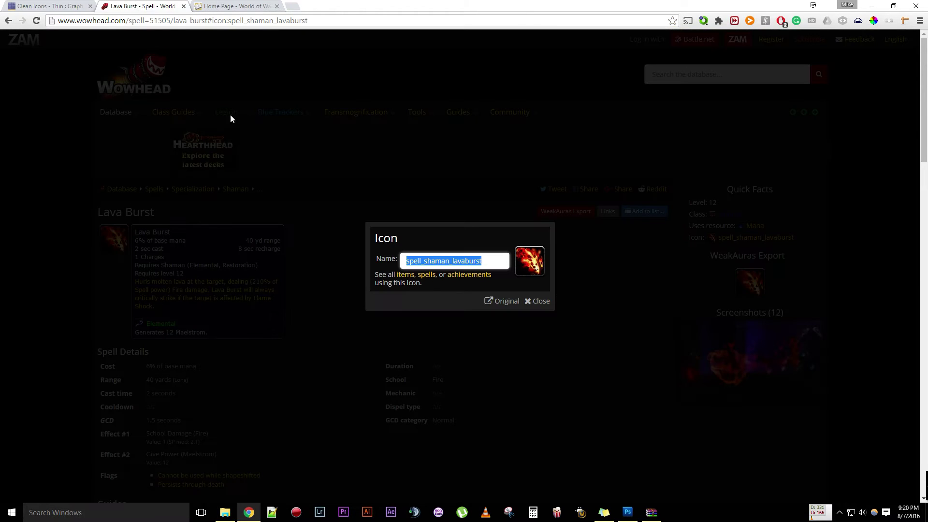
{"action": "left_click", "coordinate": [537, 301]}
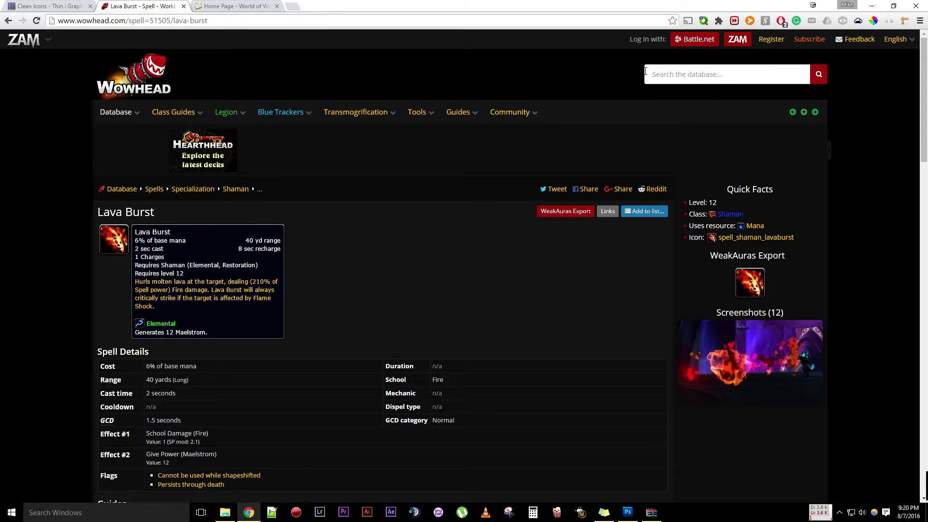
{"action": "left_click", "coordinate": [688, 73]}
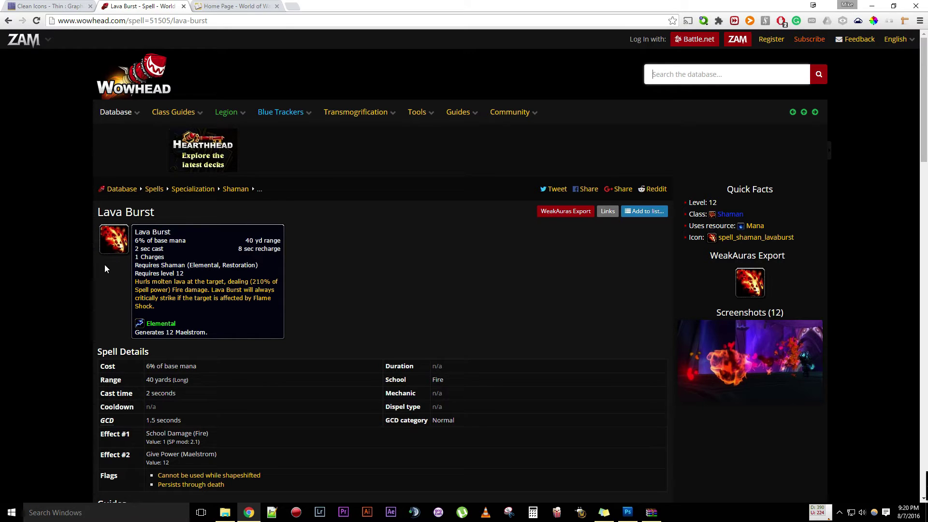
{"action": "left_click_drag", "start_coordinate": [800, 236], "coordinate": [753, 239]}
{"action": "left_click", "coordinate": [806, 236]}
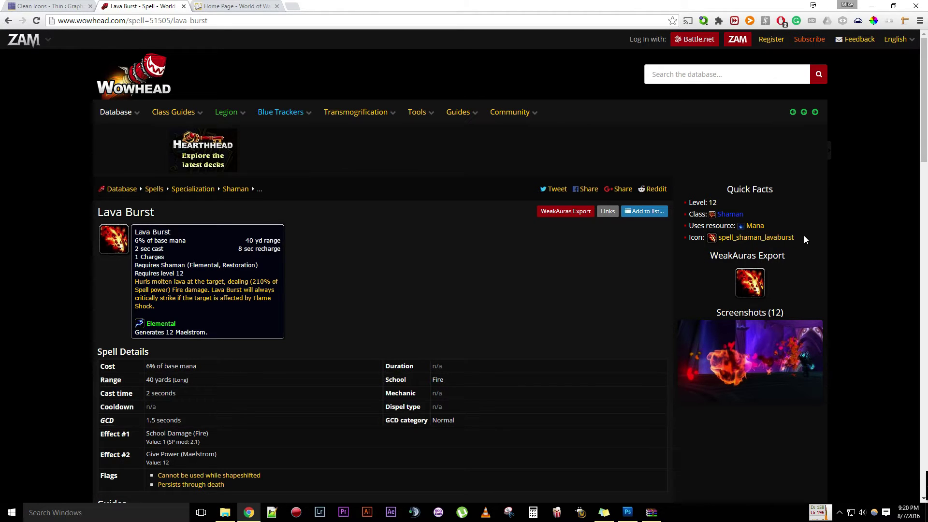
{"action": "left_click", "coordinate": [116, 240]}
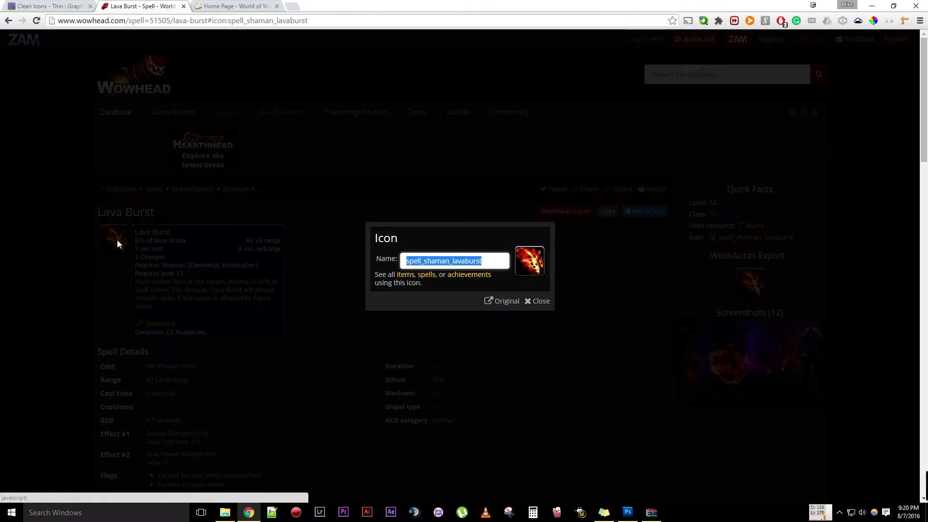
{"action": "left_click", "coordinate": [540, 301]}
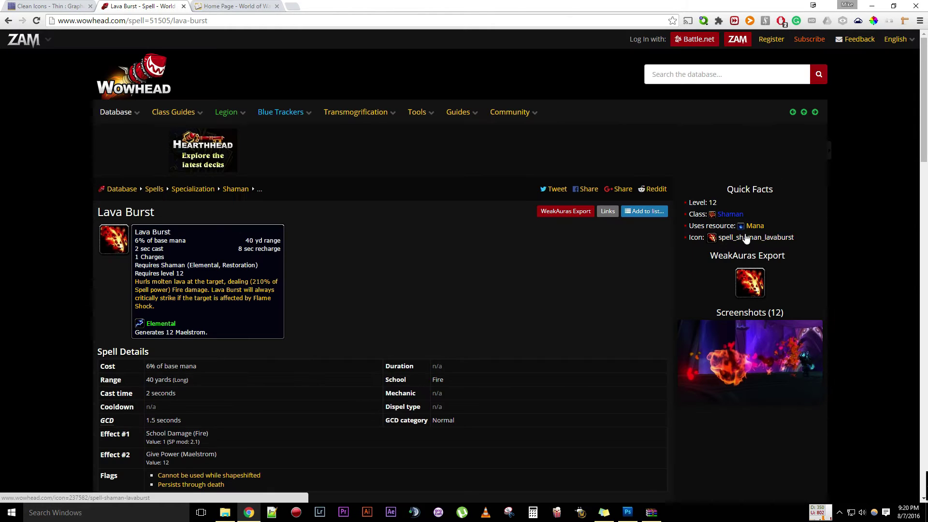
Minimize the ICONS folder window and switch to the World of Warcraft Programming tab.
{"action": "left_click", "coordinate": [226, 514]}
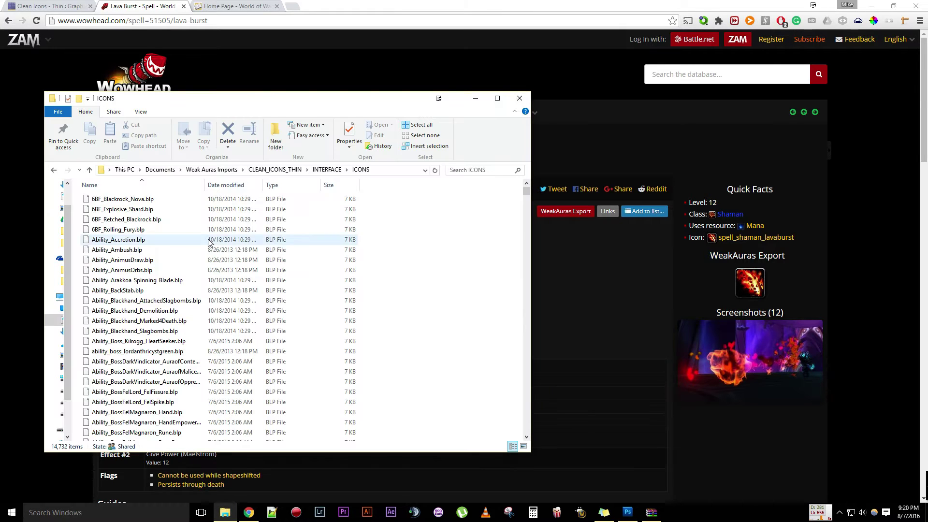
{"action": "left_click_drag", "start_coordinate": [358, 108], "coordinate": [406, 110]}
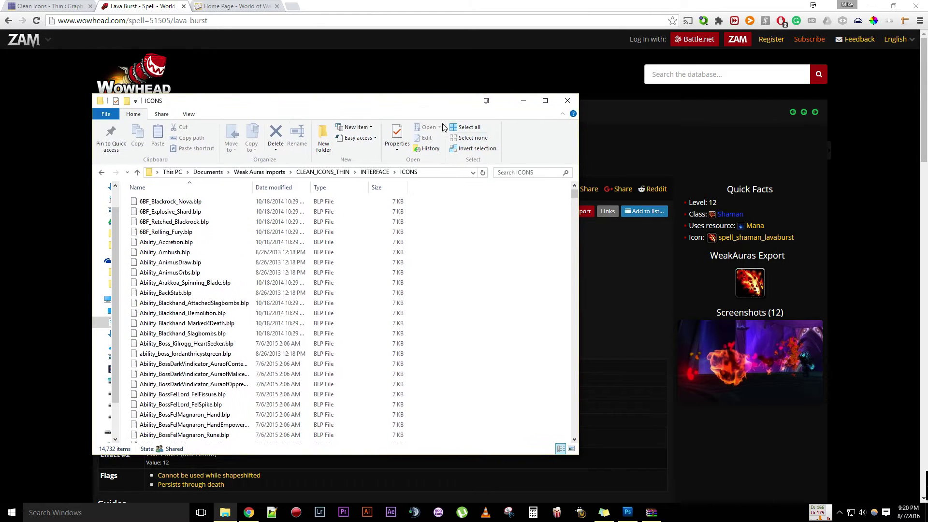
{"action": "left_click", "coordinate": [523, 101]}
{"action": "left_click", "coordinate": [232, 6]}
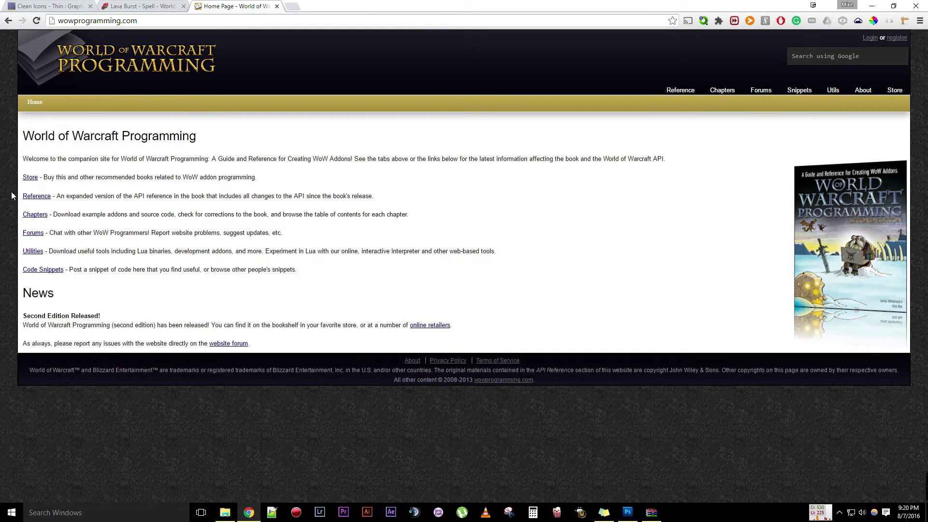
From the site's Utils page, open BLP2PNG and browse for a BLP file in the local ICONS folder.
{"action": "left_click", "coordinate": [833, 91]}
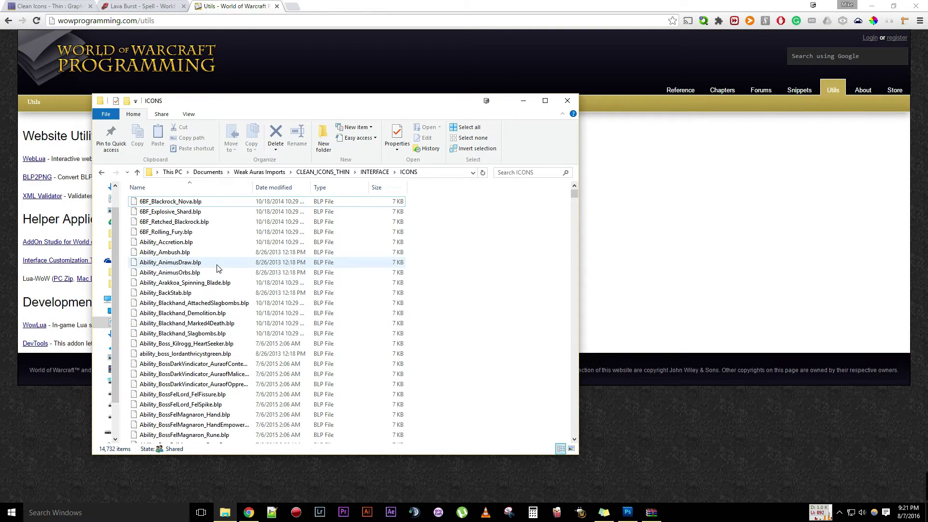
{"action": "left_click", "coordinate": [237, 4]}
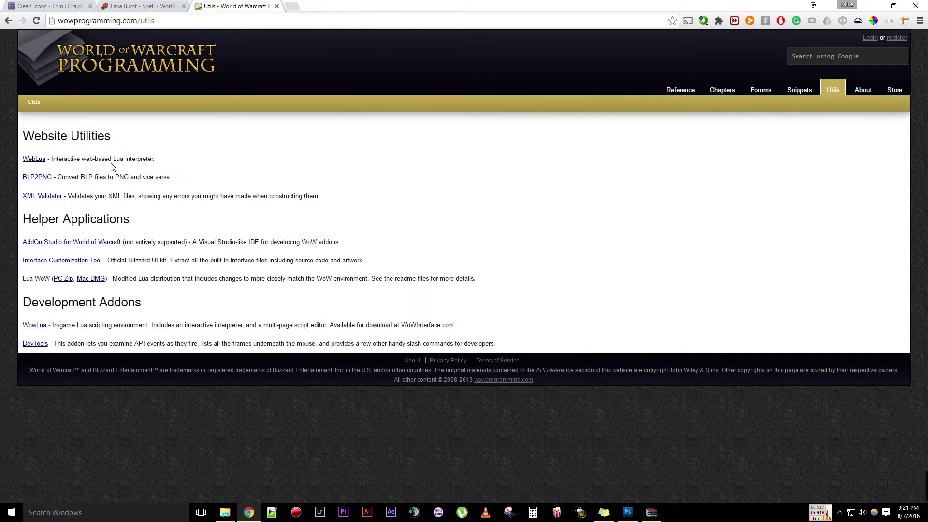
{"action": "left_click", "coordinate": [42, 179]}
{"action": "left_click", "coordinate": [49, 174]}
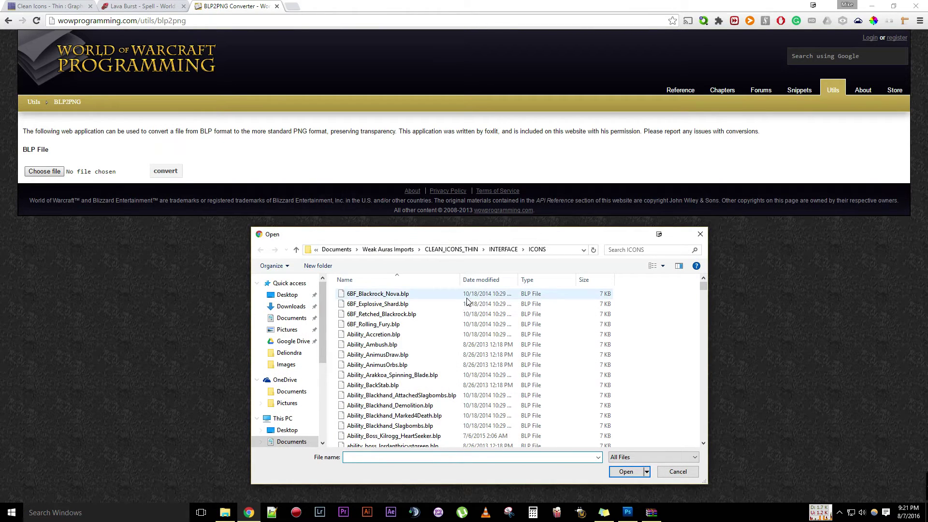
Find Spell_Shaman_LavaBurst.blp by searching 'lavaburst', convert it to PNG, and bring up Photoshop.
{"action": "left_click", "coordinate": [642, 249]}
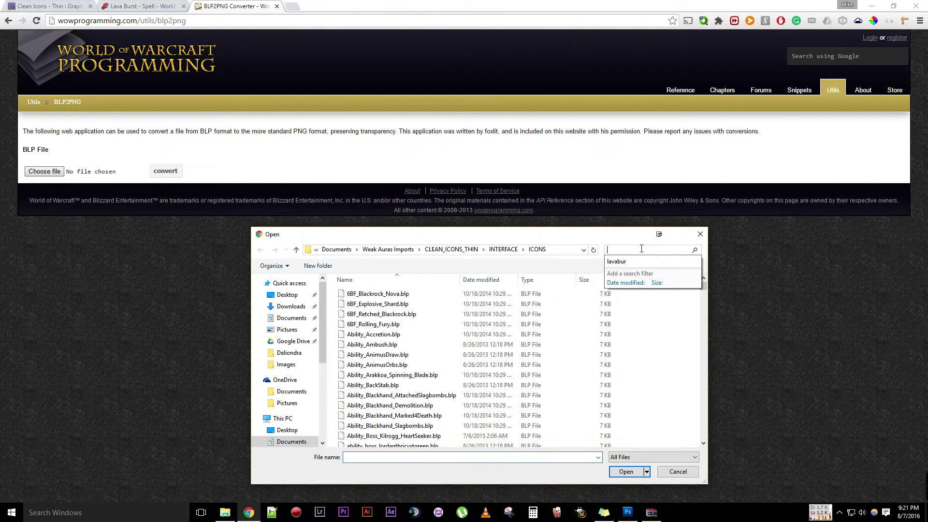
{"action": "type", "text": "lavaburst"}
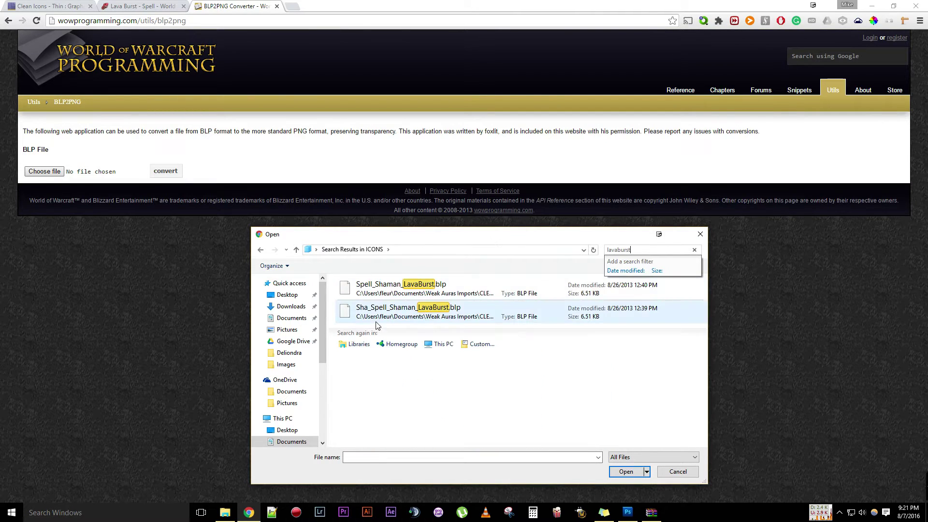
{"action": "left_click", "coordinate": [379, 293]}
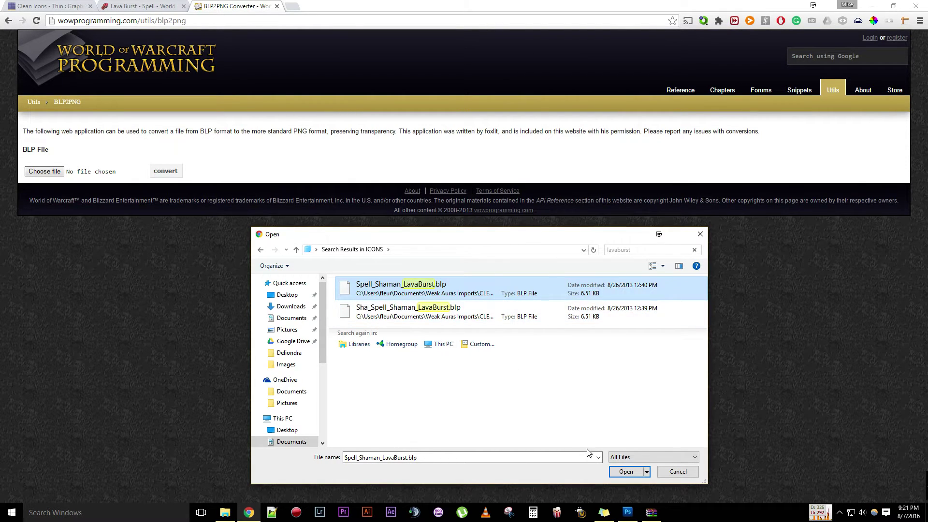
{"action": "left_click", "coordinate": [626, 471]}
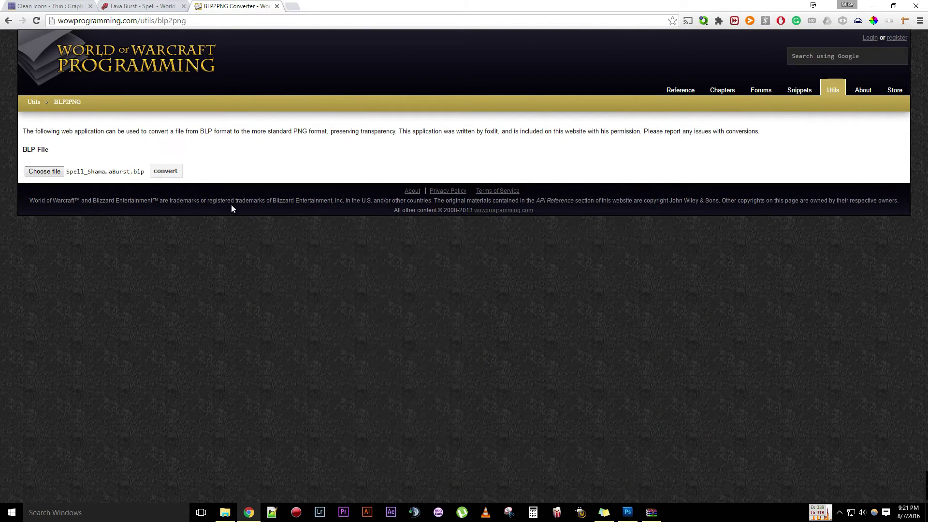
{"action": "left_click", "coordinate": [166, 173]}
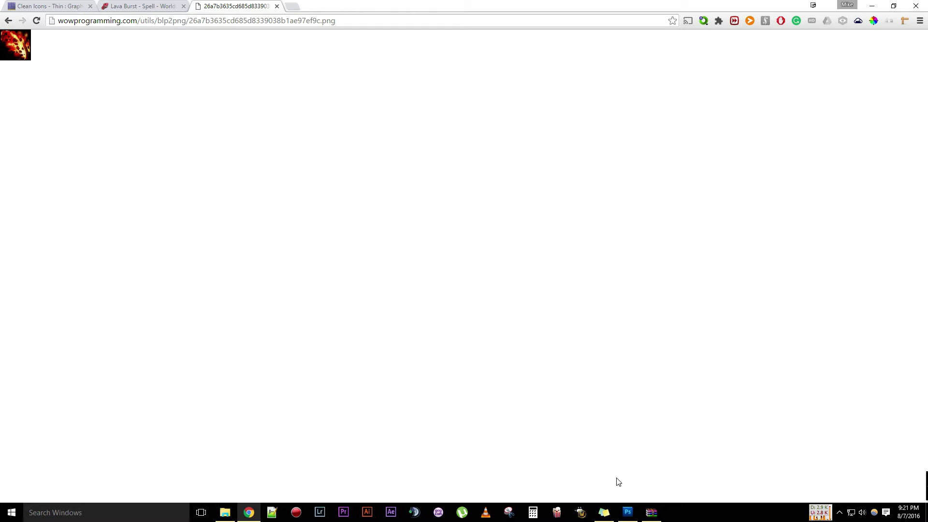
{"action": "left_click", "coordinate": [627, 512]}
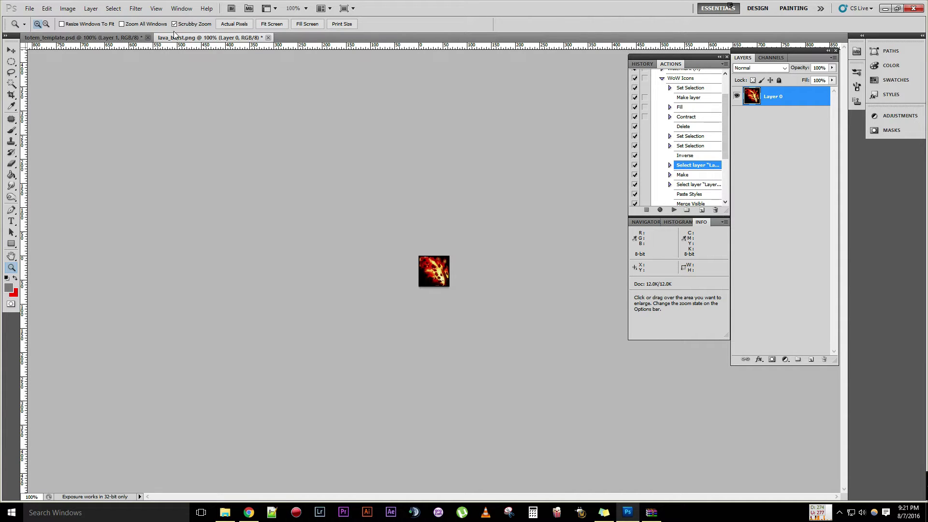
Add a vertical guide at 32 px to lava_burst.png.
{"action": "left_click", "coordinate": [156, 8]}
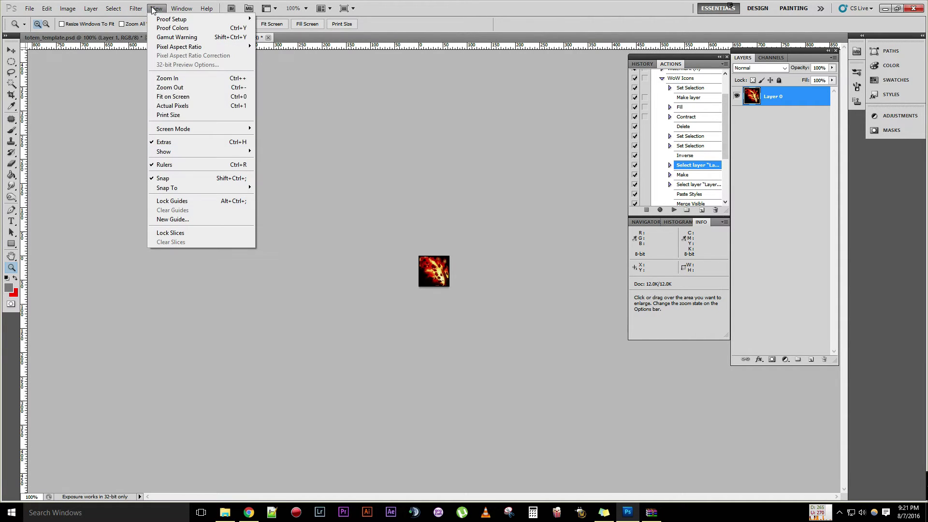
{"action": "left_click", "coordinate": [175, 224]}
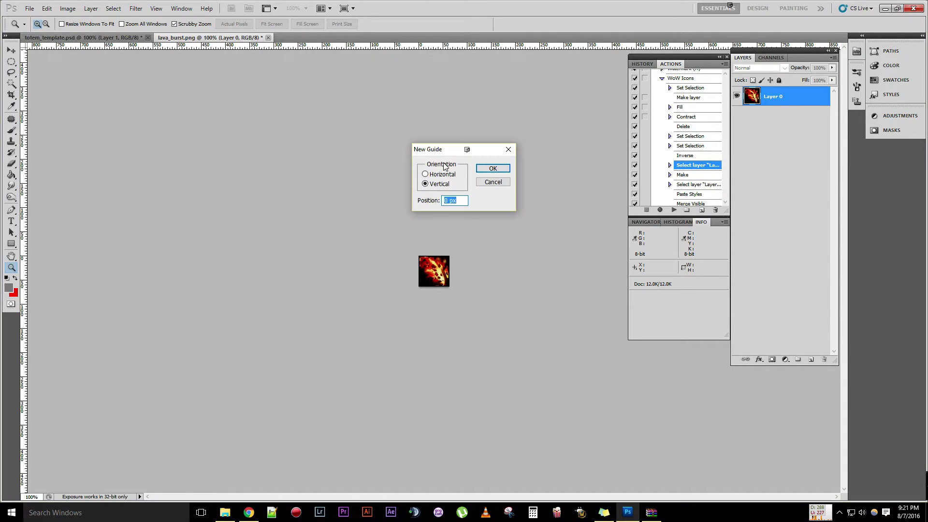
{"action": "left_click", "coordinate": [447, 202]}
{"action": "type", "text": "32"}
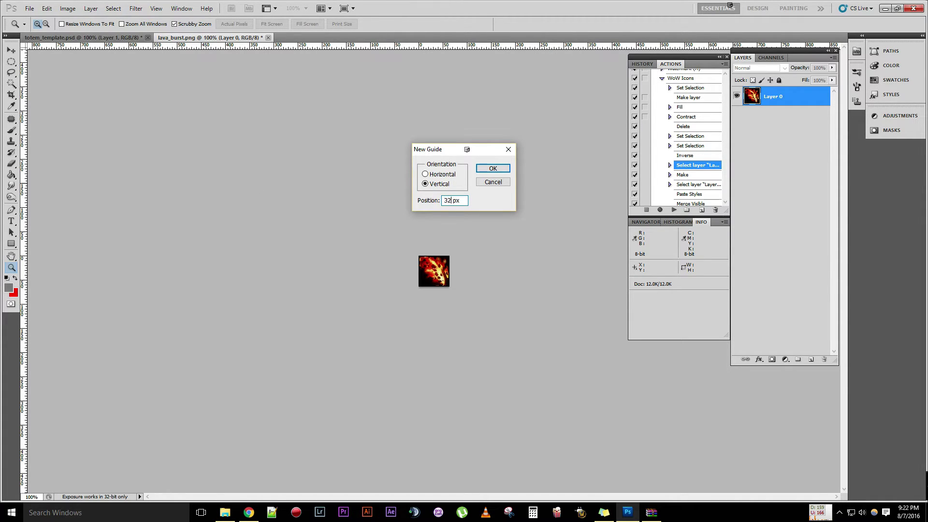
{"action": "left_click", "coordinate": [492, 168]}
Add a horizontal guide at 32 px and zoom in on the icon.
{"action": "left_click", "coordinate": [164, 10]}
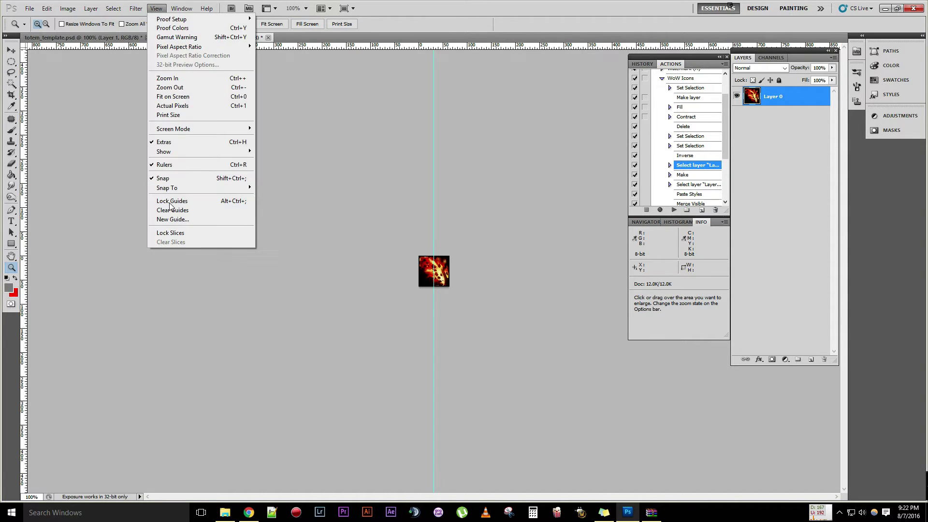
{"action": "left_click", "coordinate": [175, 220]}
{"action": "left_click", "coordinate": [425, 174]}
{"action": "double_click", "coordinate": [445, 200]}
{"action": "type", "text": "32"}
{"action": "left_click", "coordinate": [502, 169]}
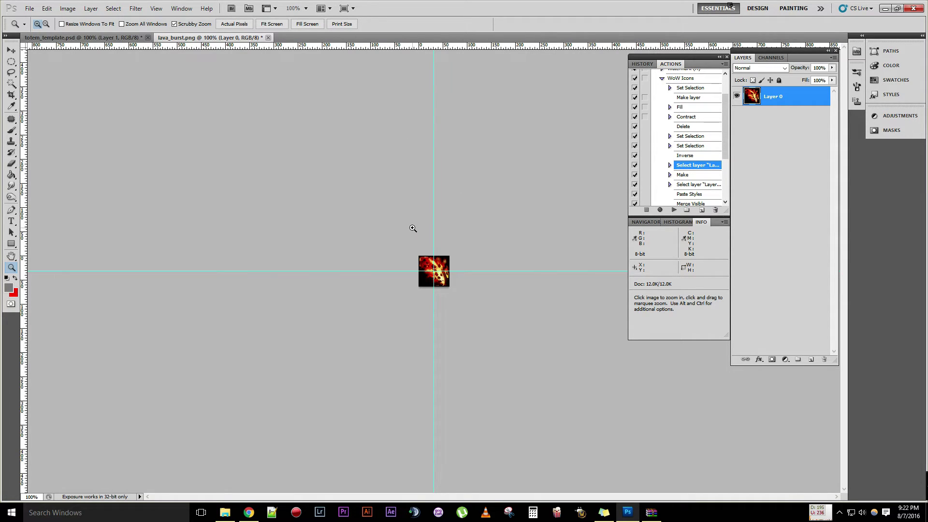
{"action": "left_click_drag", "start_coordinate": [412, 228], "coordinate": [414, 230]}
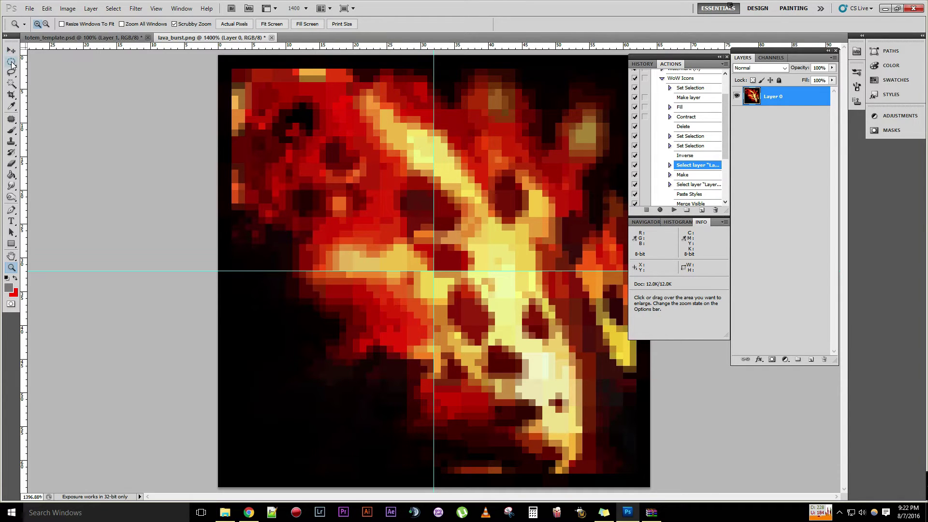
Draw a 60 × 60 px circle from the guide crossing with the Elliptical Marquee, redoing an uneven first try.
{"action": "left_click_drag", "start_coordinate": [12, 64], "coordinate": [63, 73]}
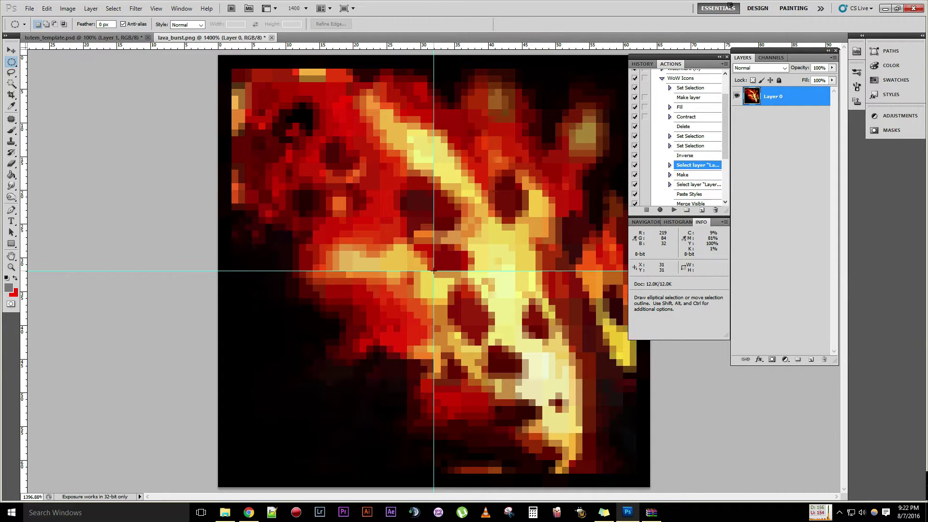
{"action": "key", "text": "alt"}
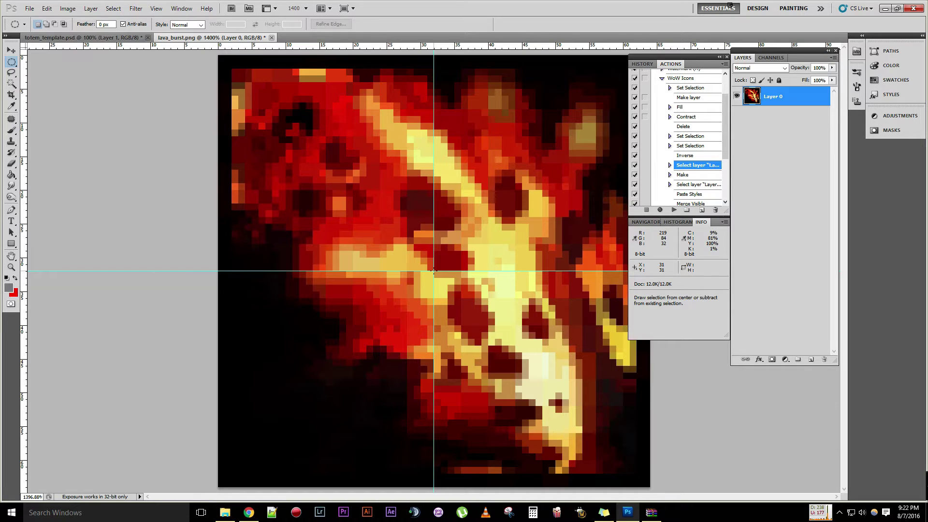
{"action": "left_click_drag", "start_coordinate": [437, 273], "coordinate": [476, 305]}
{"action": "left_click_drag", "start_coordinate": [578, 410], "coordinate": [623, 453]}
{"action": "left_click_drag", "start_coordinate": [463, 210], "coordinate": [434, 273]}
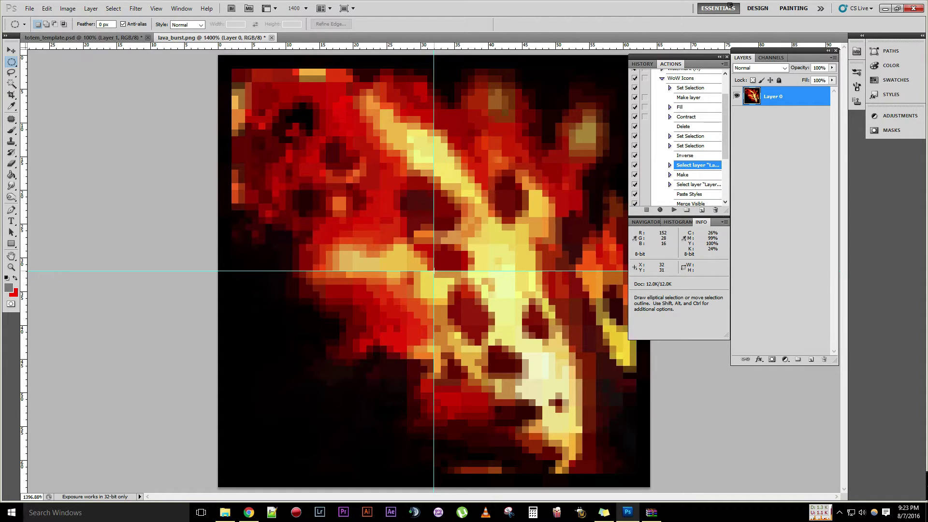
{"action": "key", "text": "shift+alt"}
{"action": "left_click_drag", "start_coordinate": [433, 272], "coordinate": [528, 362]}
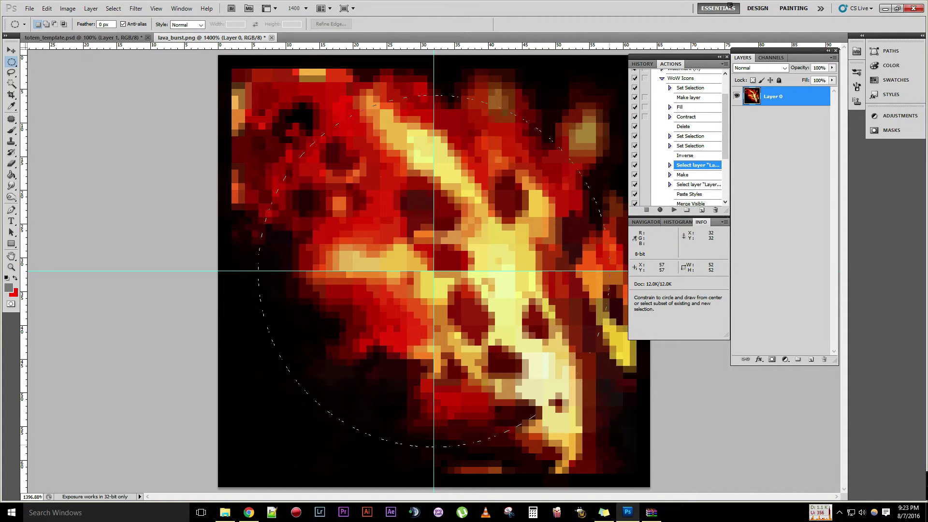
{"action": "left_click_drag", "start_coordinate": [612, 441], "coordinate": [615, 448]}
{"action": "left_click_drag", "start_coordinate": [640, 467], "coordinate": [639, 468]}
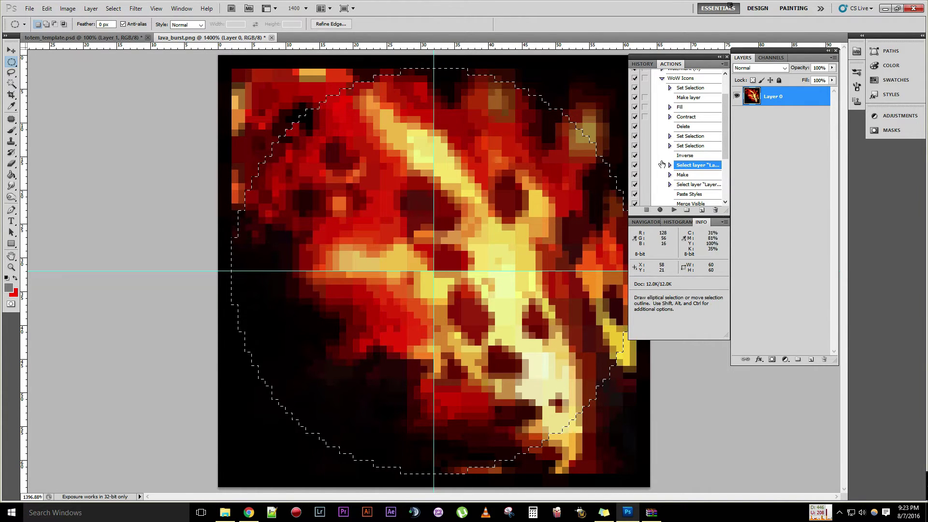
Add Layer 1 and fill the circle with the grey foreground colour at 100% opacity.
{"action": "left_click", "coordinate": [811, 360]}
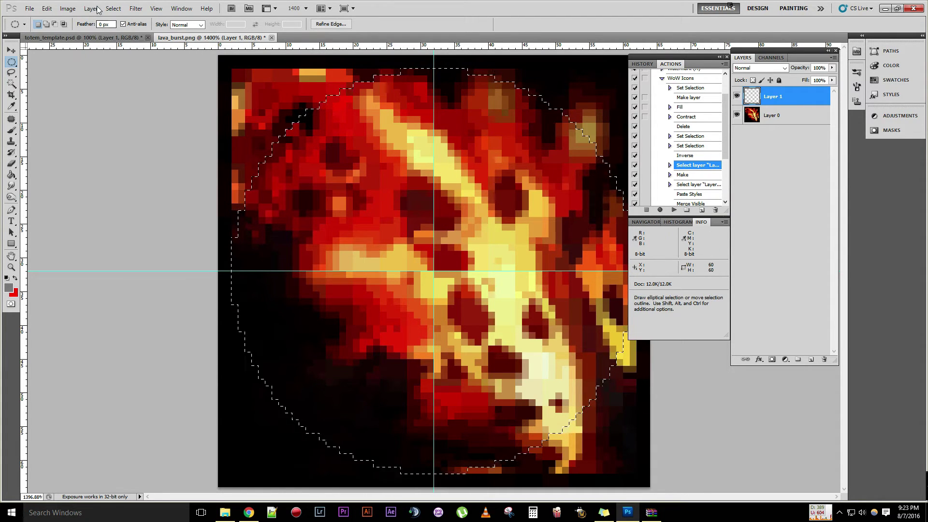
{"action": "left_click", "coordinate": [46, 9]}
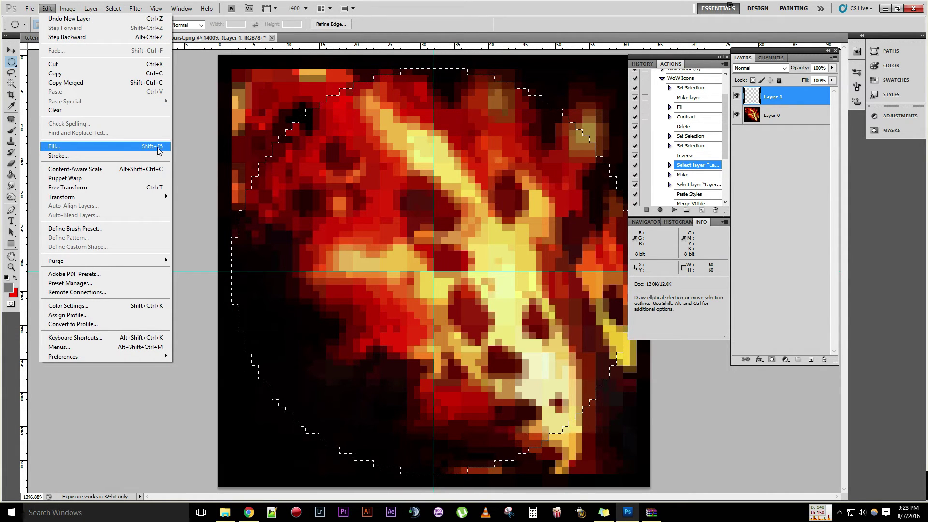
{"action": "left_click", "coordinate": [120, 147]}
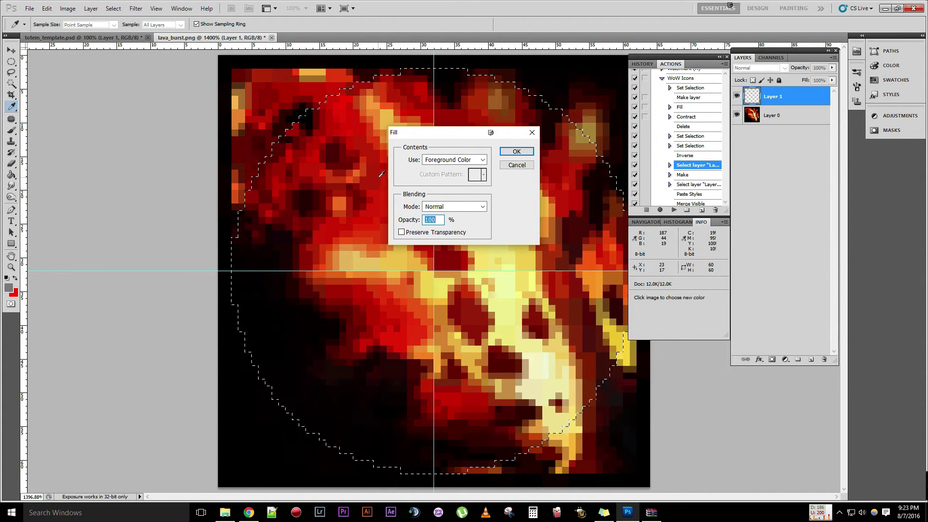
{"action": "left_click", "coordinate": [453, 159]}
{"action": "left_click", "coordinate": [447, 180]}
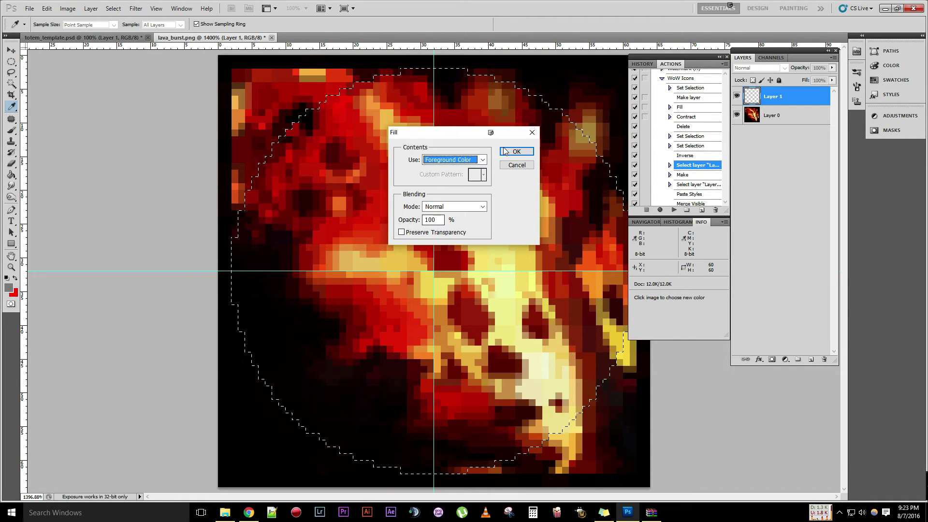
{"action": "key", "text": "Return"}
{"action": "key", "text": "m"}
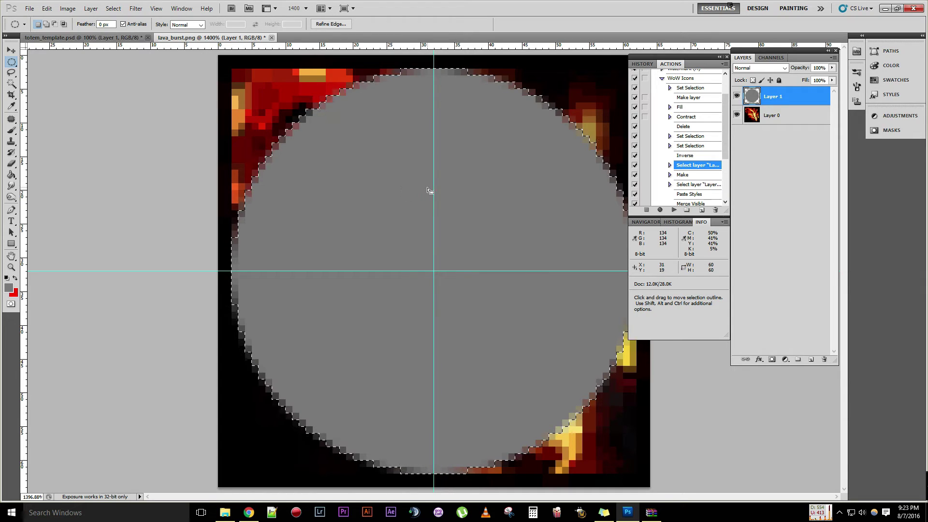
Contract the selection by 3 pixels, delete the inner circle, and deselect.
{"action": "left_click", "coordinate": [114, 8]}
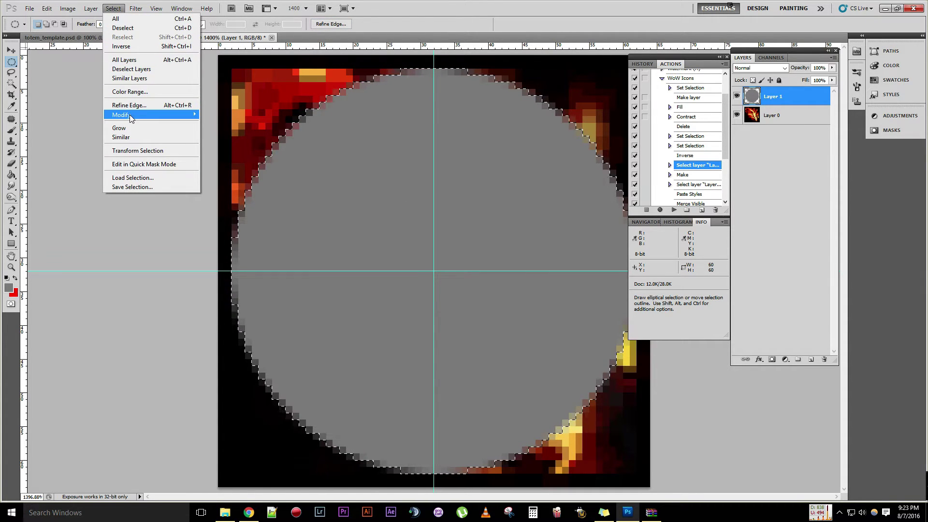
{"action": "mouse_move", "coordinate": [201, 114]}
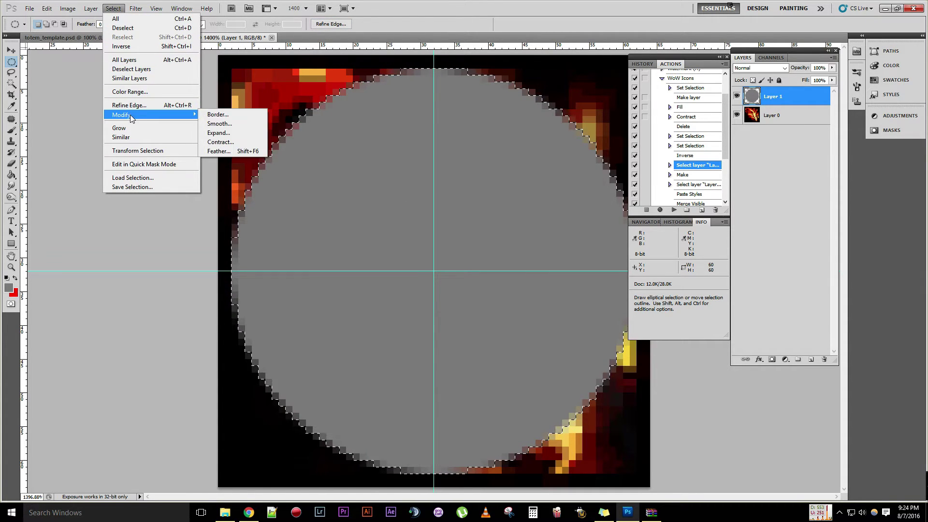
{"action": "left_click", "coordinate": [221, 142]}
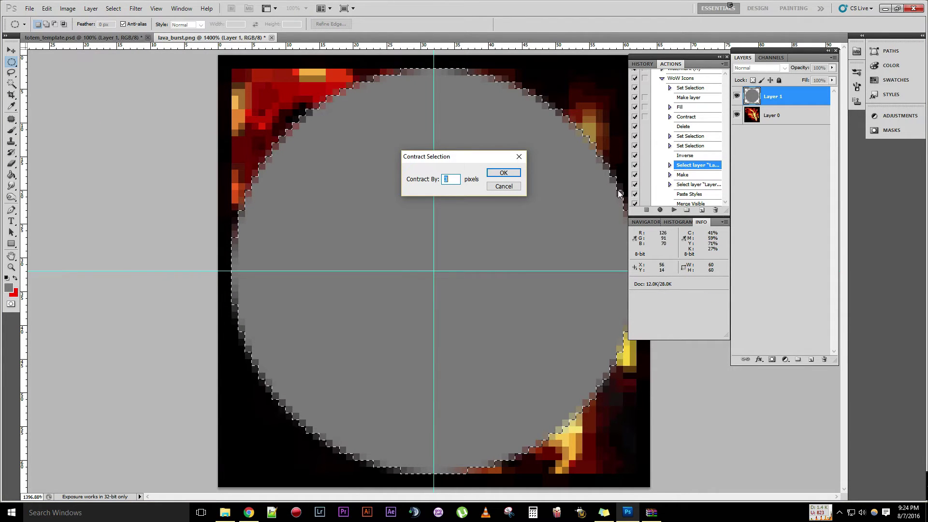
{"action": "left_click", "coordinate": [502, 173]}
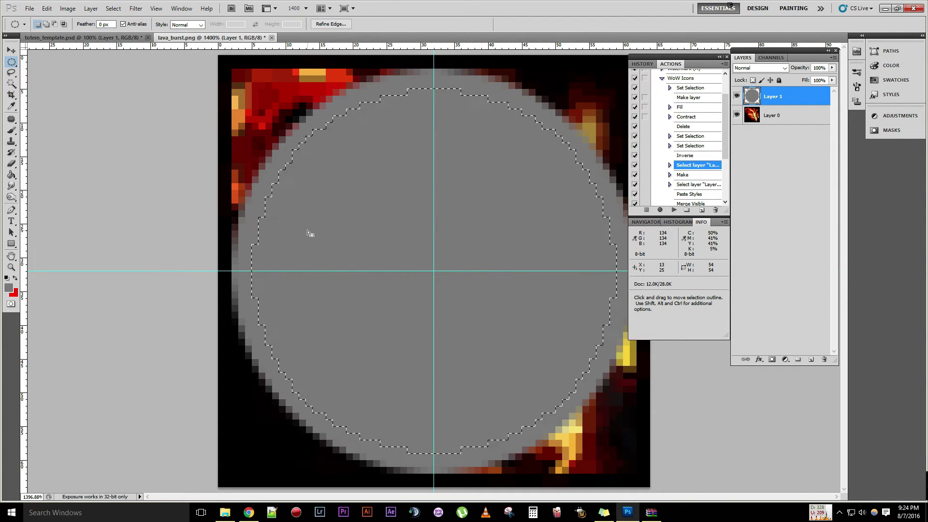
{"action": "key", "text": "Delete"}
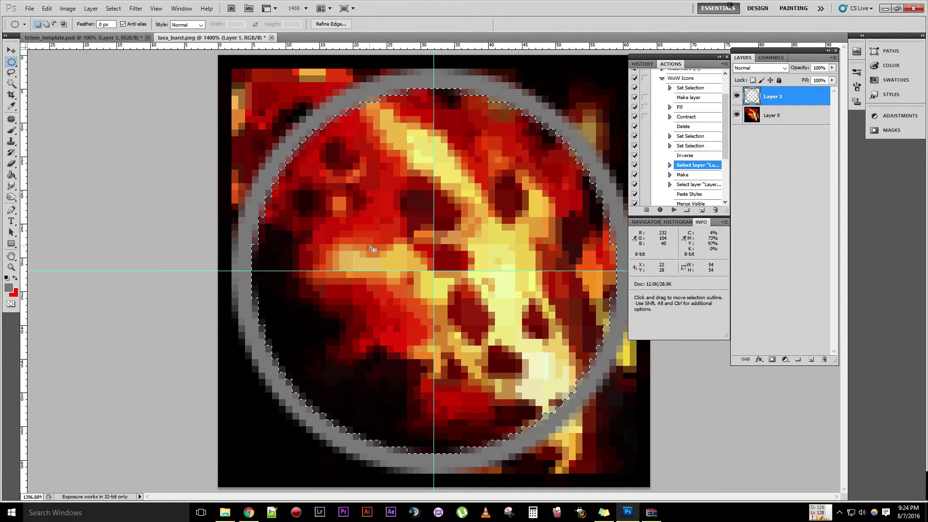
{"action": "key", "text": "ctrl+d"}
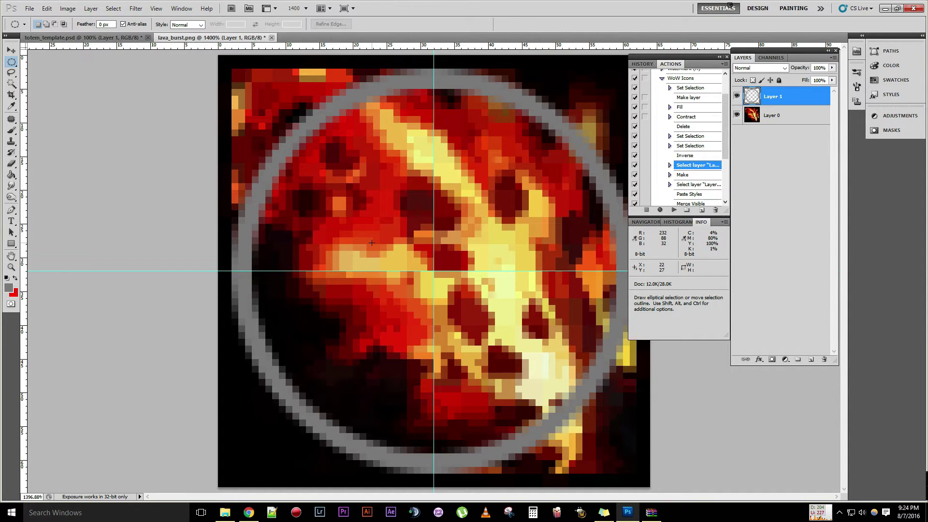
Magic-wand the area outside the ring, then add a layer mask to Layer 0.
{"action": "left_click", "coordinate": [10, 85]}
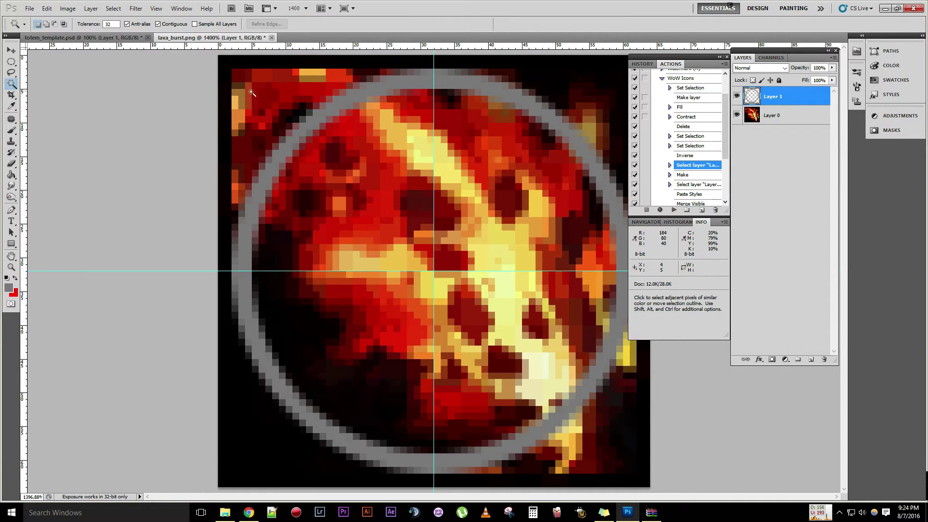
{"action": "left_click", "coordinate": [245, 109]}
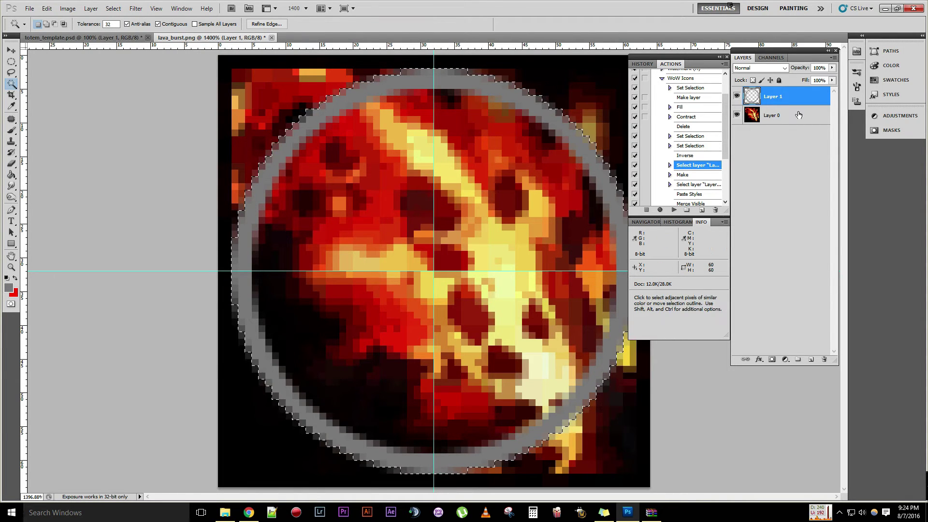
{"action": "left_click", "coordinate": [782, 118]}
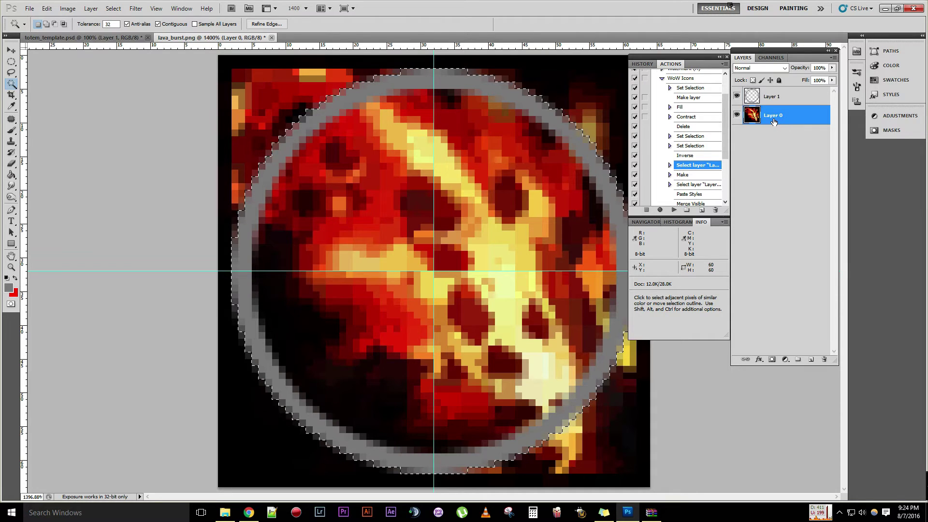
{"action": "left_click", "coordinate": [772, 360]}
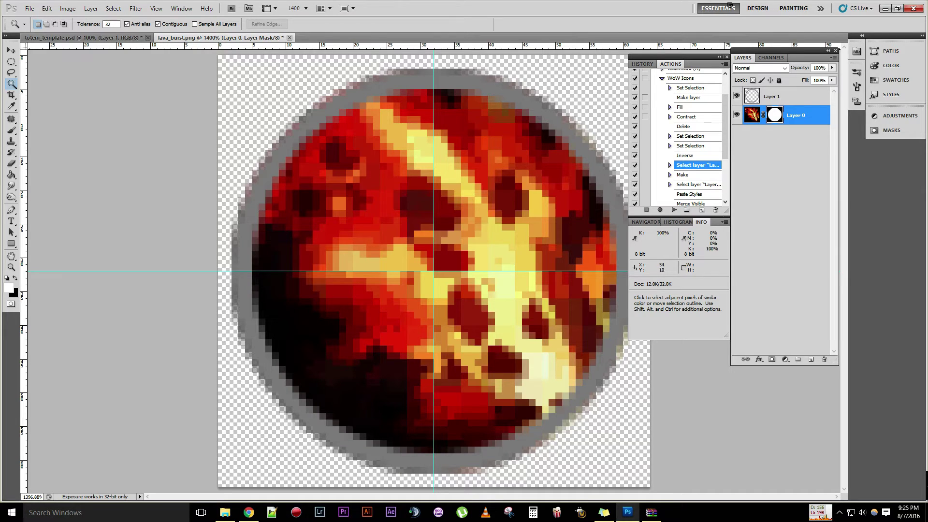
Paste the copied Inner Shadow and Bevel and Emboss style onto Layer 1's grey ring.
{"action": "left_click", "coordinate": [788, 96]}
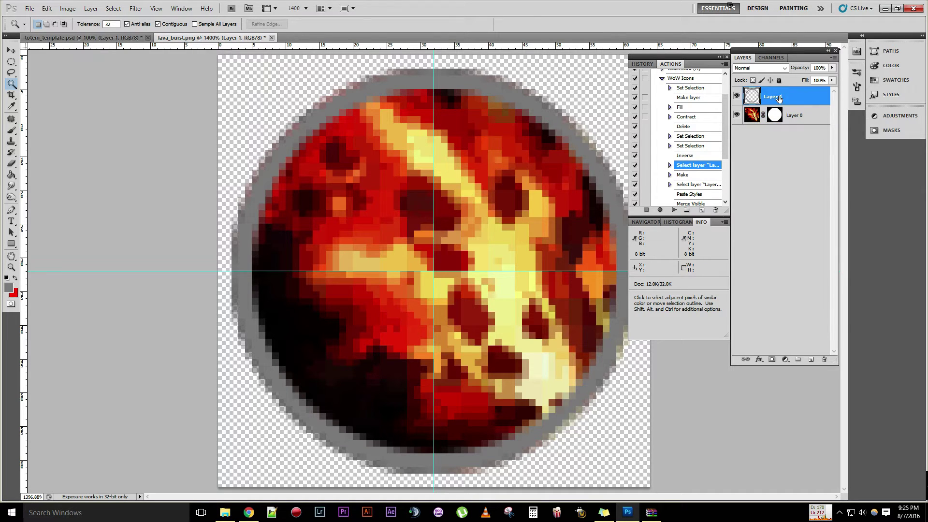
{"action": "right_click", "coordinate": [779, 97]}
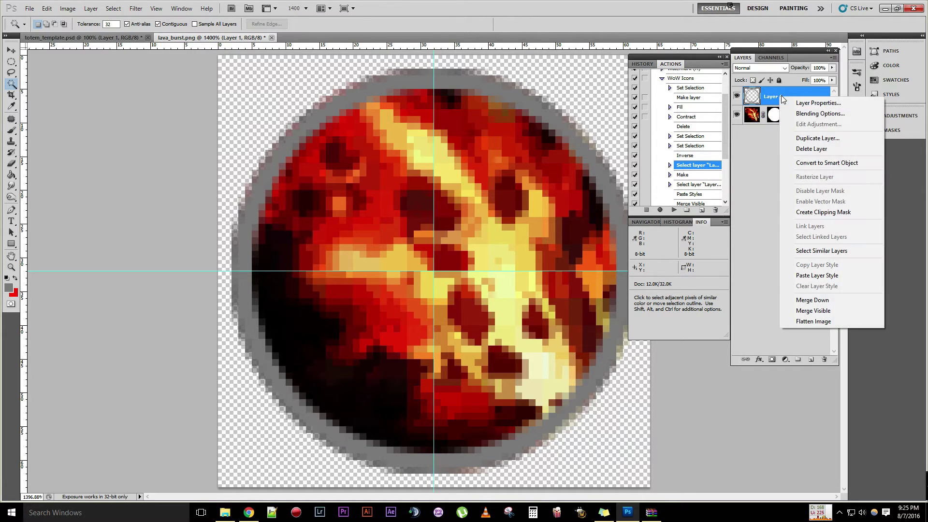
{"action": "left_click", "coordinate": [806, 277]}
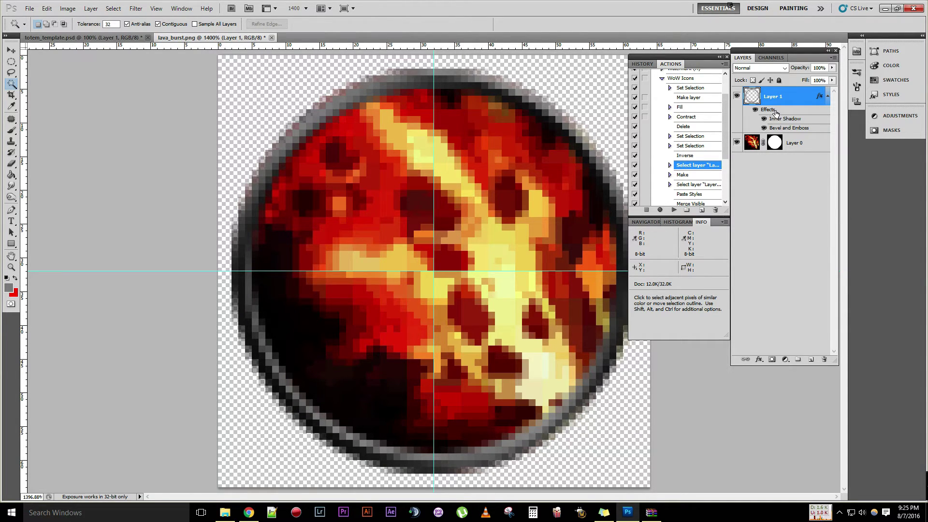
{"action": "double_click", "coordinate": [775, 113]}
{"action": "left_click", "coordinate": [862, 115]}
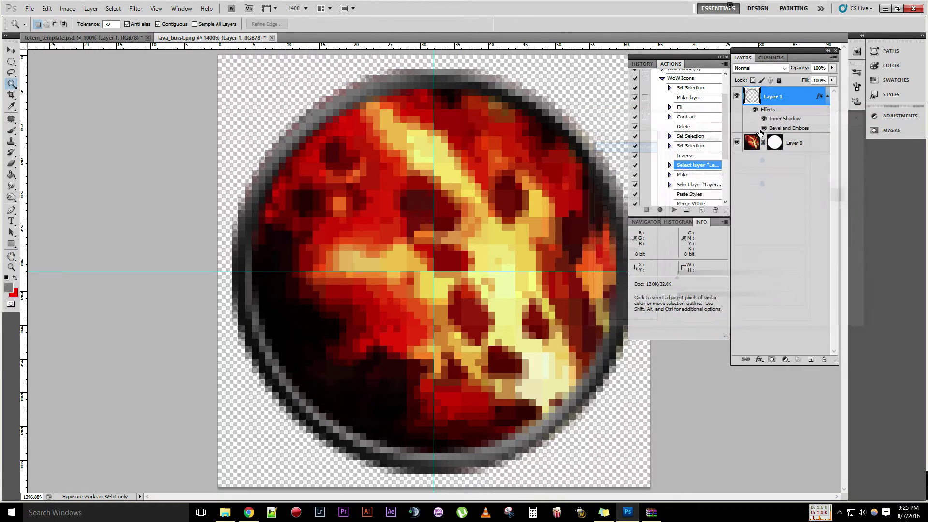
Review Layer 1's Inner Shadow and Bevel and Emboss settings in Blending Options and keep them.
{"action": "right_click", "coordinate": [781, 99]}
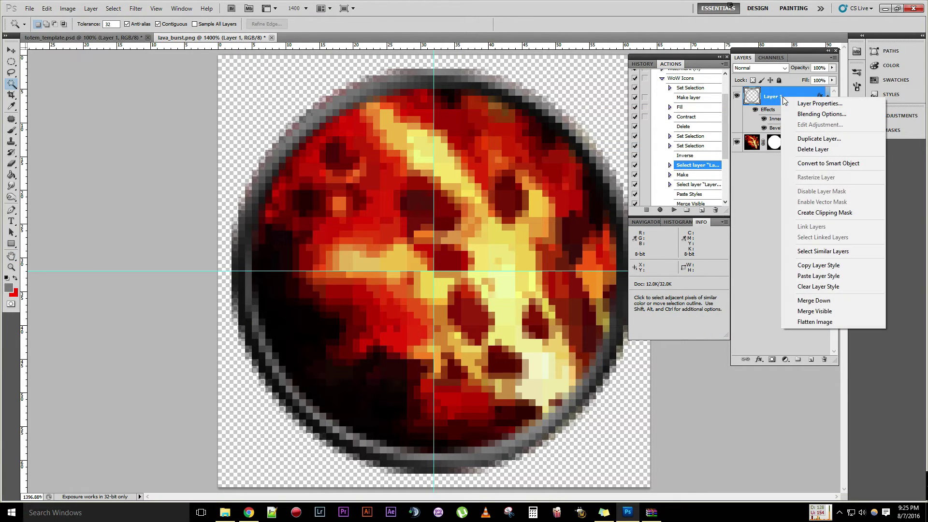
{"action": "left_click", "coordinate": [805, 115]}
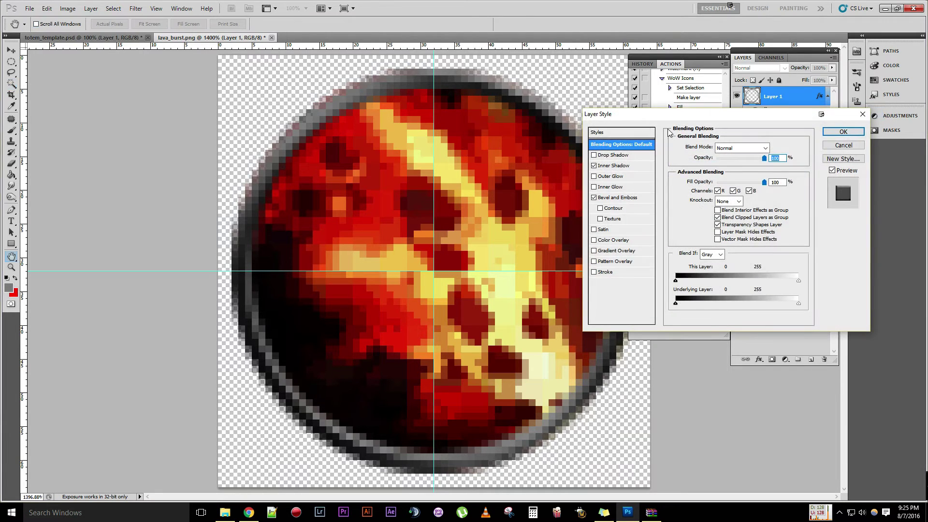
{"action": "left_click_drag", "start_coordinate": [703, 94], "coordinate": [717, 66]}
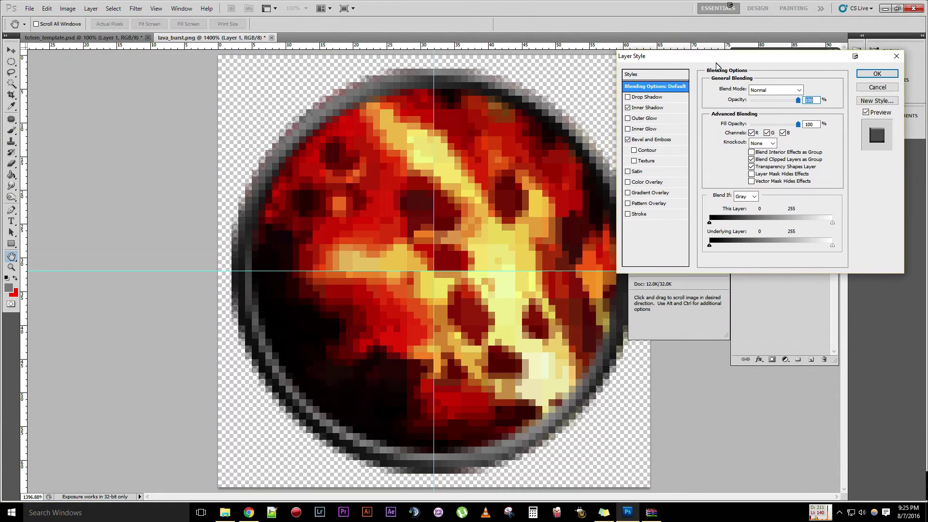
{"action": "left_click", "coordinate": [643, 110]}
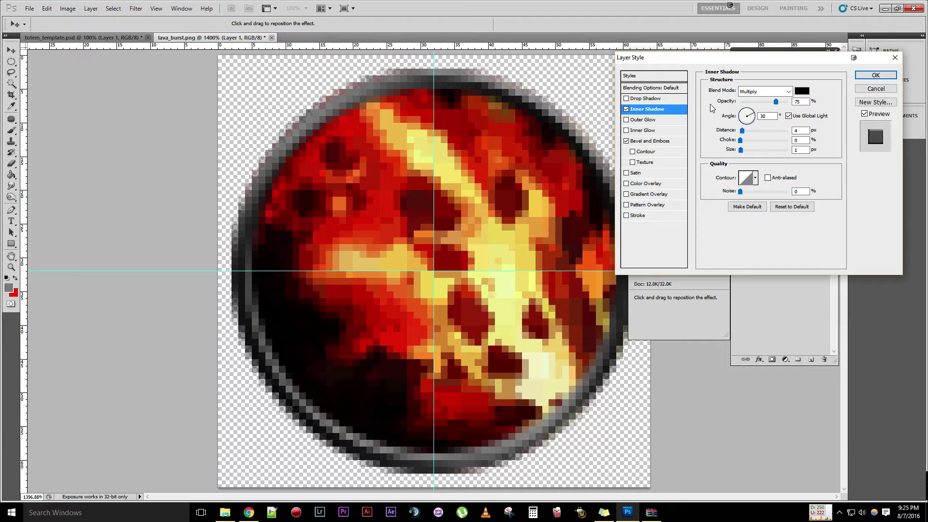
{"action": "left_click", "coordinate": [658, 142]}
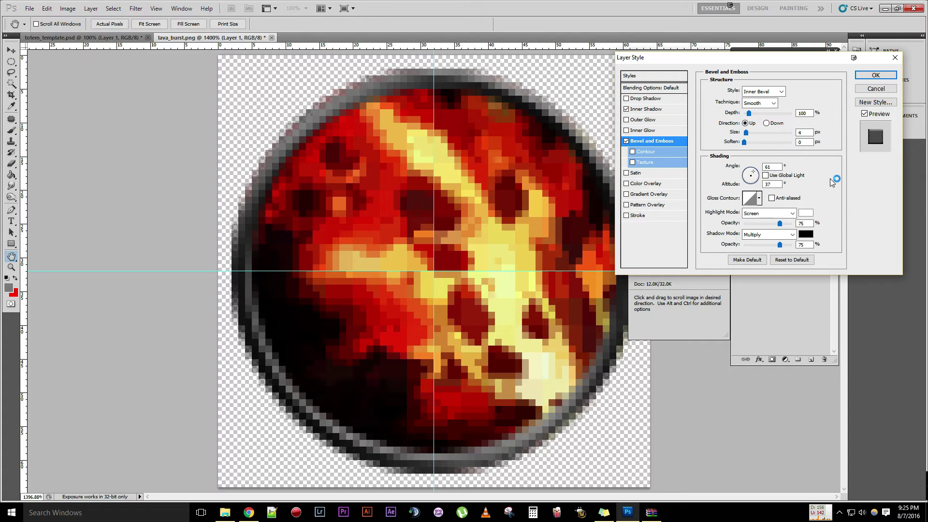
{"action": "left_click", "coordinate": [872, 89]}
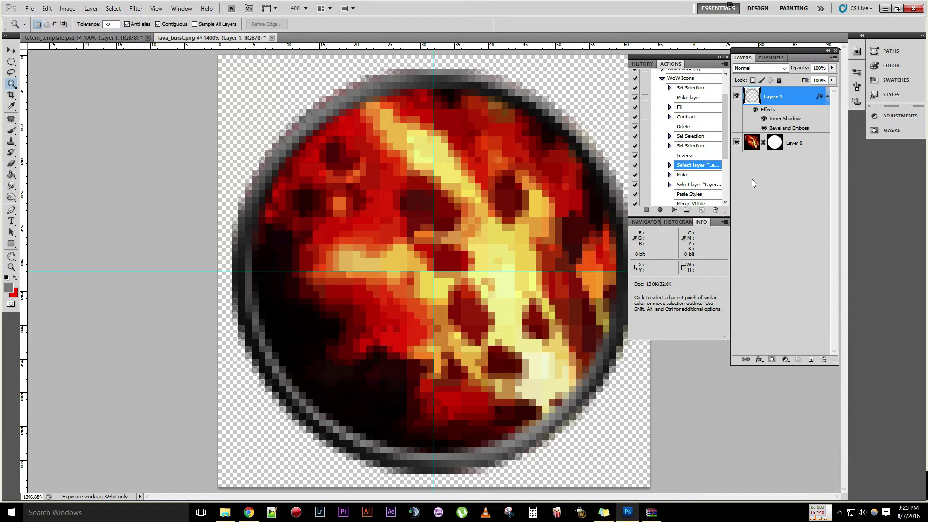
Merge Layer 0 and Layer 1 with Merge Visible, then load Layer 1's circular outline as a selection.
{"action": "left_click", "coordinate": [801, 145], "text": "shift"}
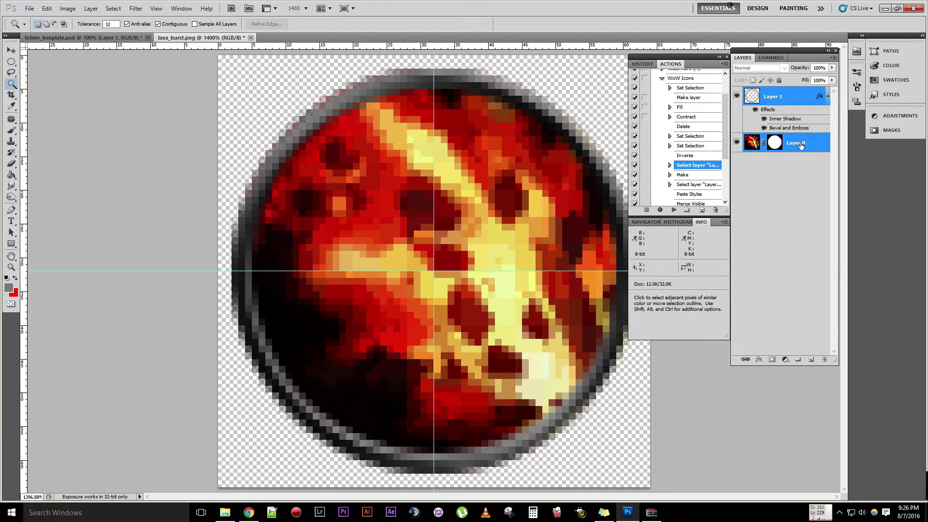
{"action": "right_click", "coordinate": [801, 144]}
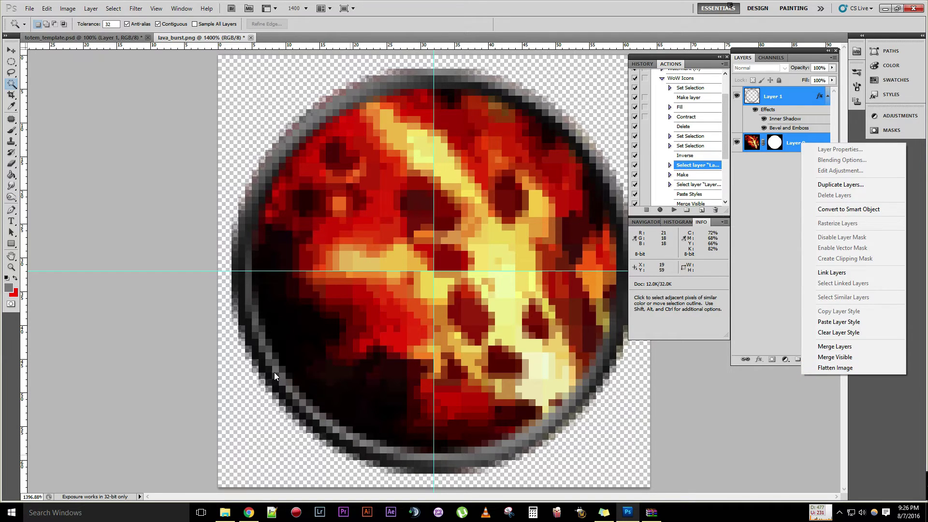
{"action": "left_click", "coordinate": [836, 358]}
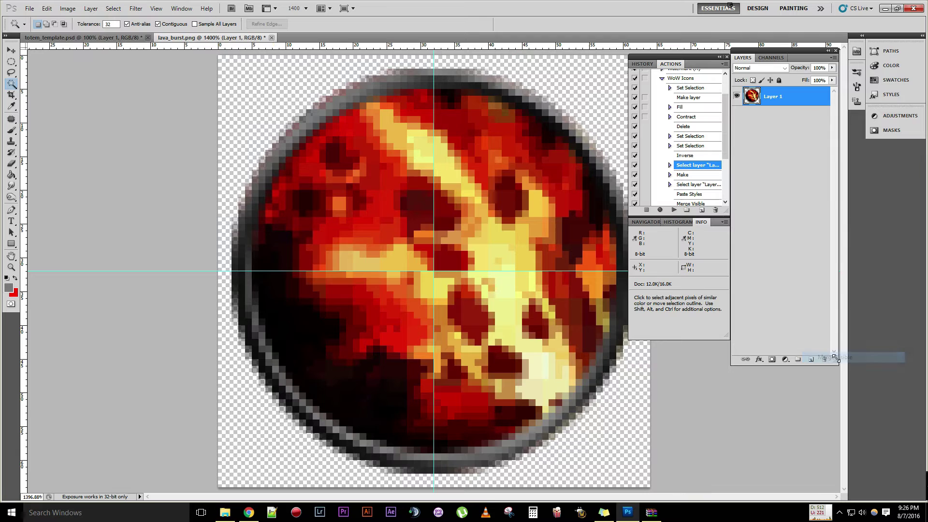
{"action": "key", "text": "ctrl"}
{"action": "left_click", "coordinate": [752, 97], "text": "ctrl"}
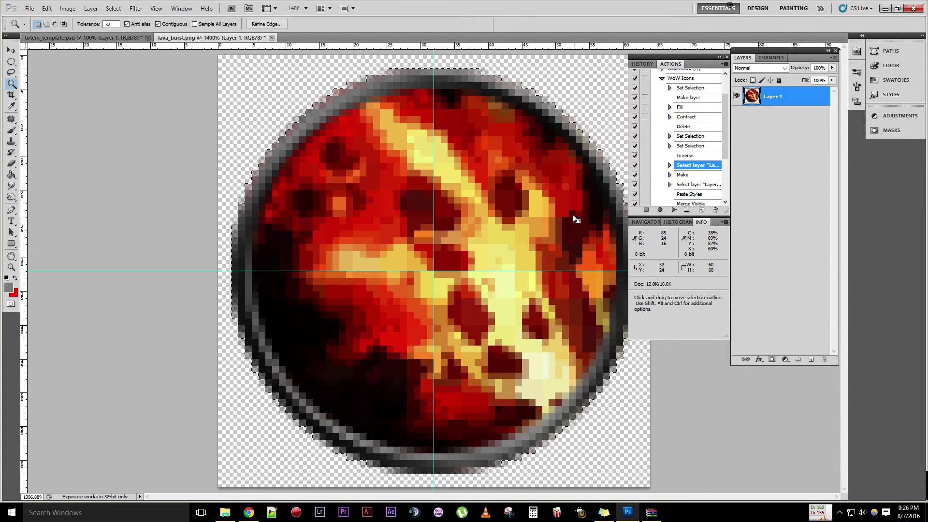
Create a new Alpha 1 channel and fill the circular selection with white.
{"action": "left_click", "coordinate": [771, 58]}
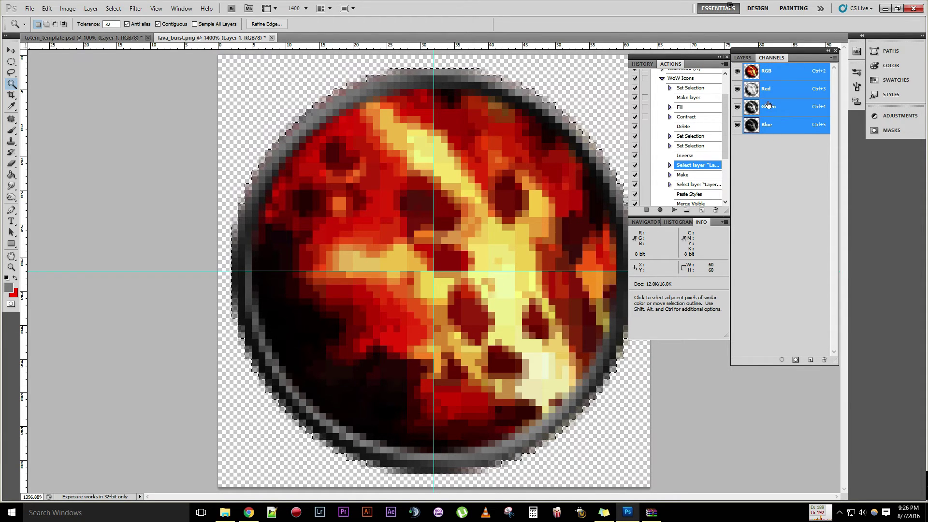
{"action": "left_click", "coordinate": [810, 361]}
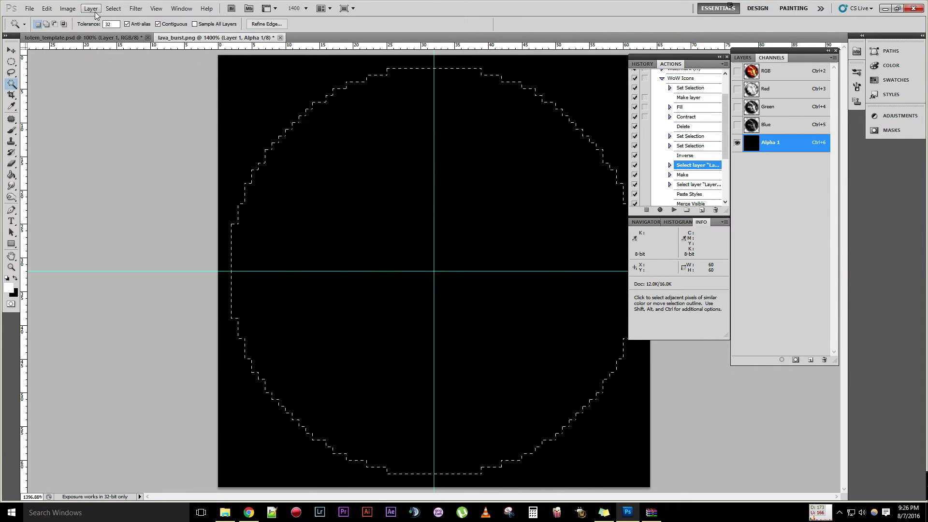
{"action": "left_click", "coordinate": [47, 8]}
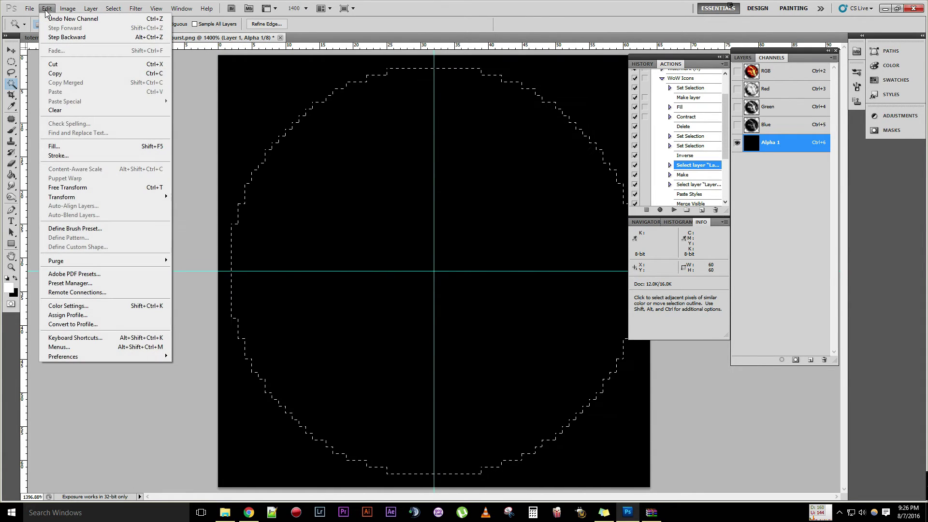
{"action": "left_click", "coordinate": [53, 145]}
{"action": "left_click", "coordinate": [516, 151]}
{"action": "key", "text": "w"}
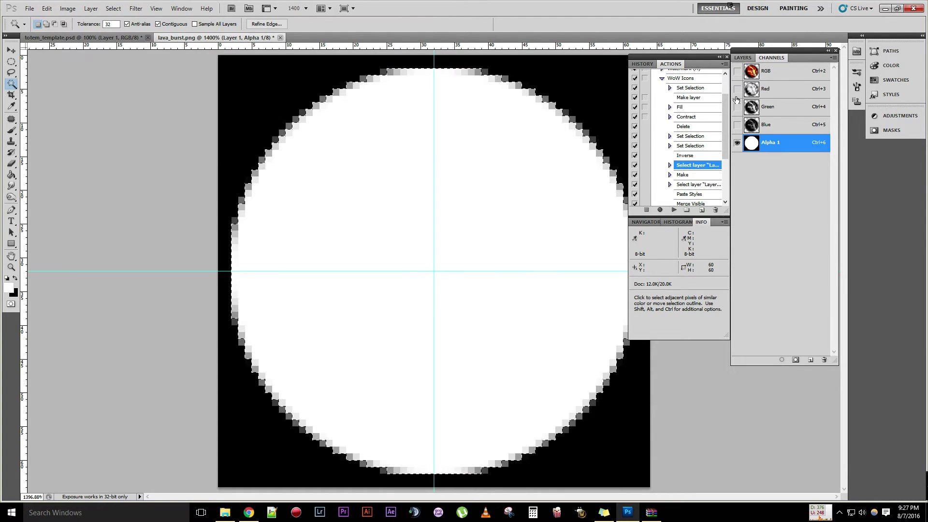
Toggle the colour channels over Alpha 1 to check the mask, then return to Layers.
{"action": "left_click", "coordinate": [737, 126]}
{"action": "left_click", "coordinate": [737, 107]}
{"action": "left_click", "coordinate": [736, 71]}
{"action": "left_click", "coordinate": [736, 71]}
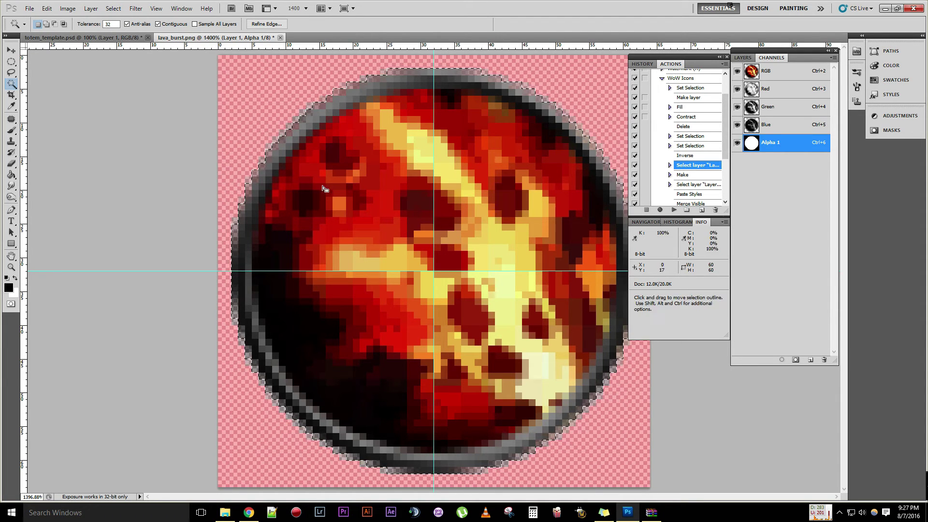
{"action": "left_click", "coordinate": [737, 143]}
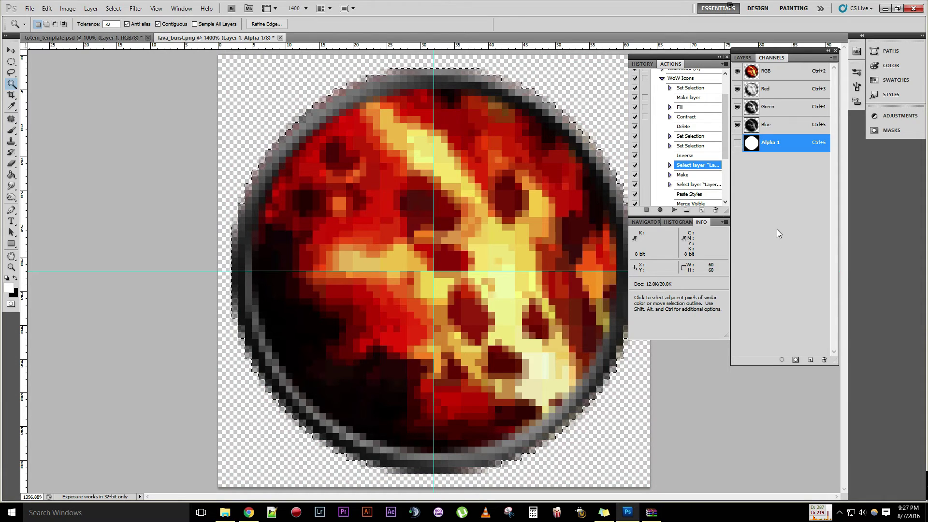
{"action": "left_click", "coordinate": [749, 57]}
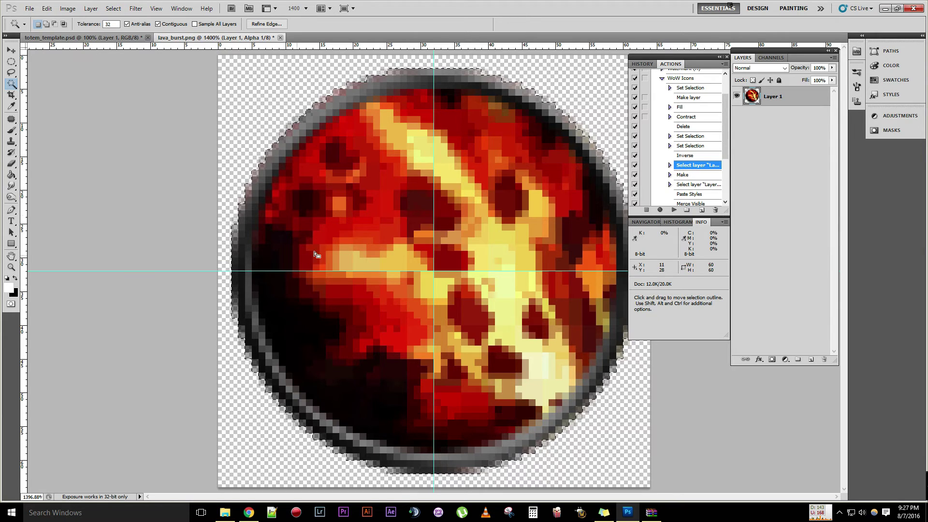
{"action": "left_click", "coordinate": [29, 8]}
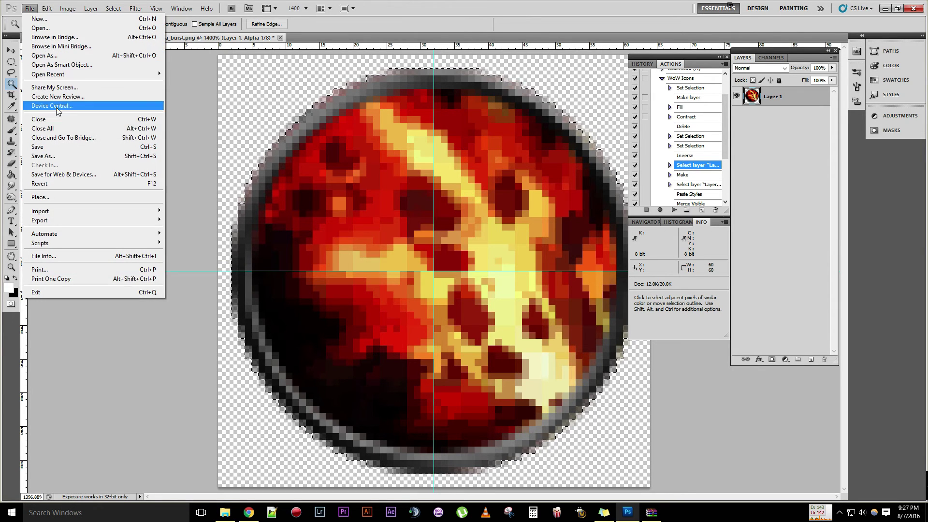
{"action": "left_click", "coordinate": [48, 155]}
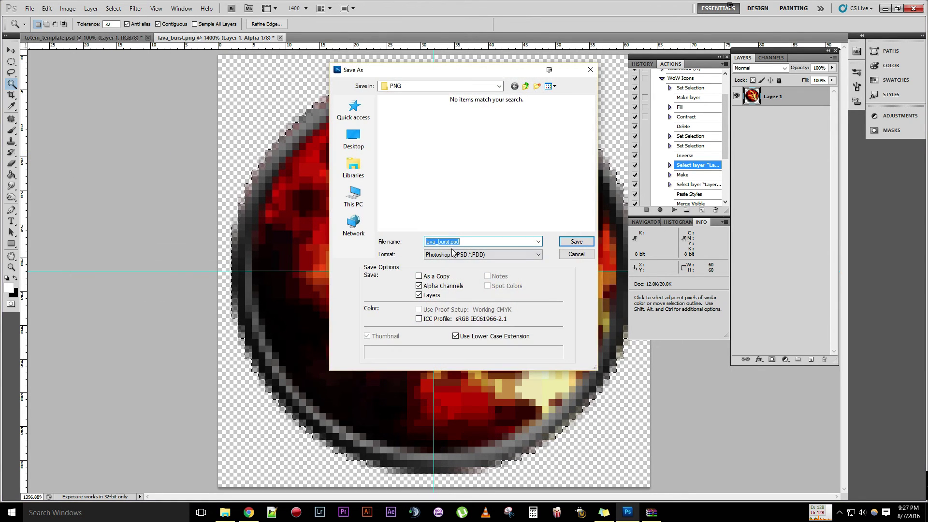
{"action": "left_click", "coordinate": [442, 255]}
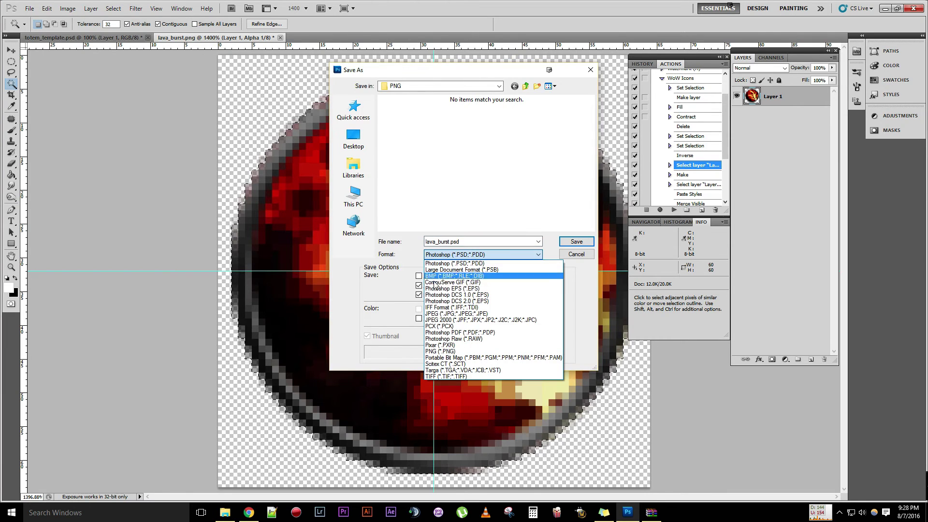
{"action": "left_click", "coordinate": [443, 371]}
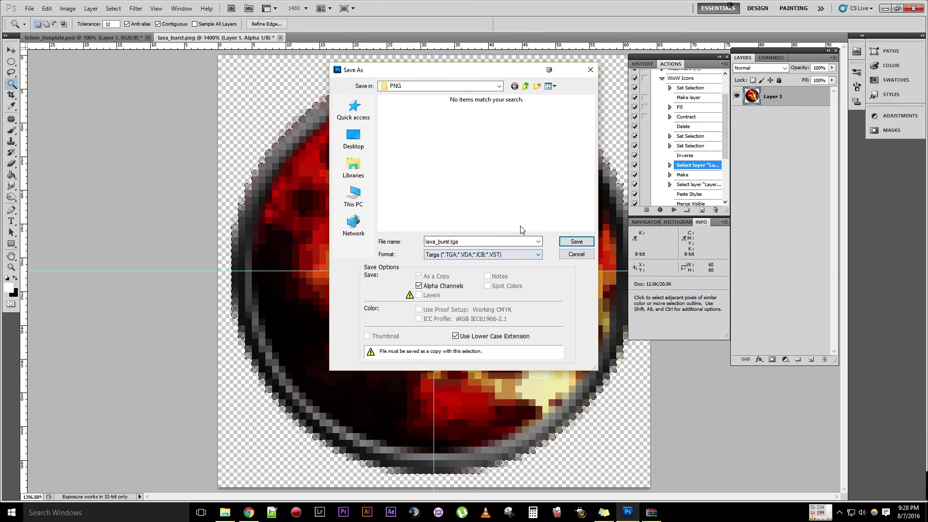
{"action": "left_click", "coordinate": [577, 242]}
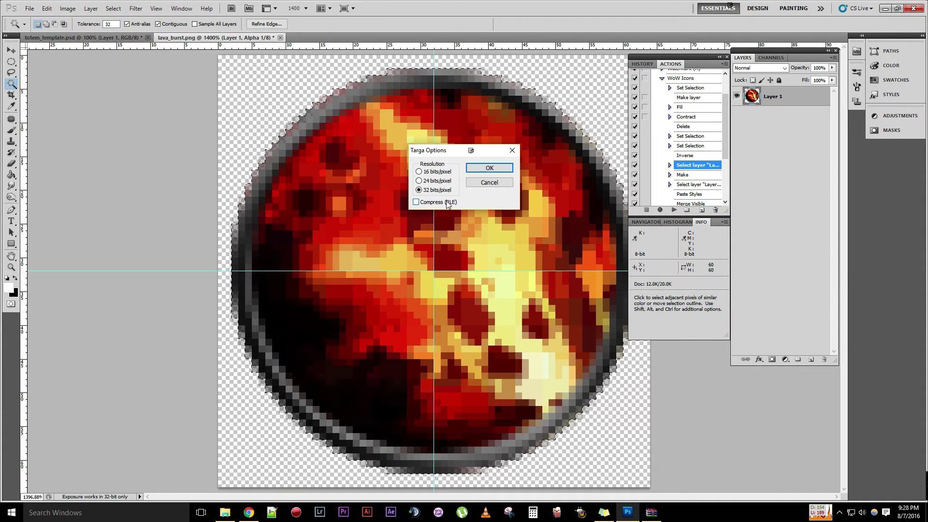
{"action": "left_click", "coordinate": [491, 183]}
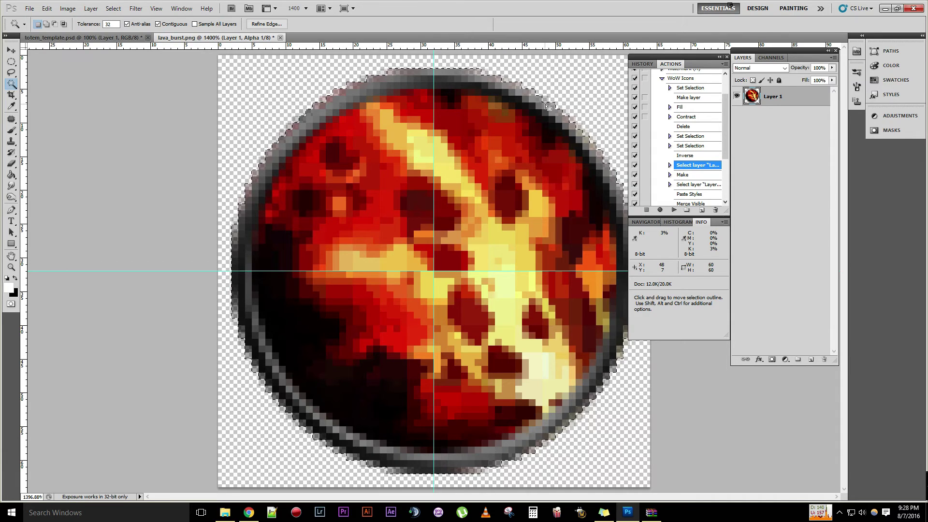
Undo back to the plain square lava image on Layer 0 and collapse the WoW Icons action set.
{"action": "key", "text": "ctrl+F2"}
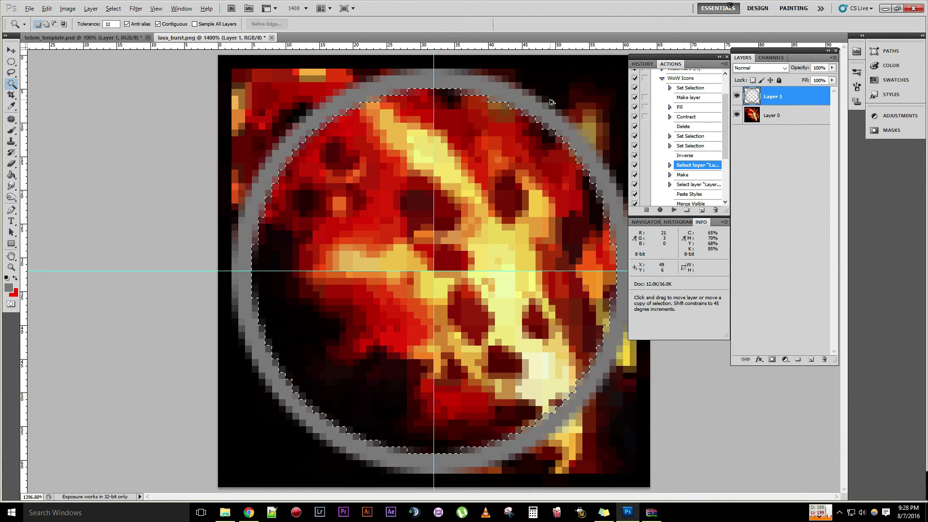
{"action": "key", "text": "ctrl+alt+z"}
{"action": "key", "text": "ctrl+alt+z"}
{"action": "key", "text": "ctrl+alt+z"}
{"action": "key", "text": "ctrl+alt+z"}
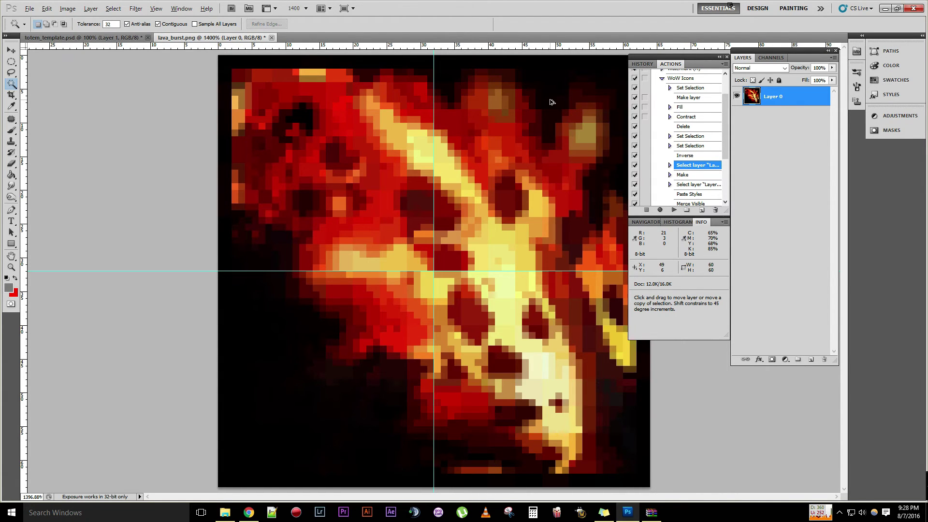
{"action": "key", "text": "alt"}
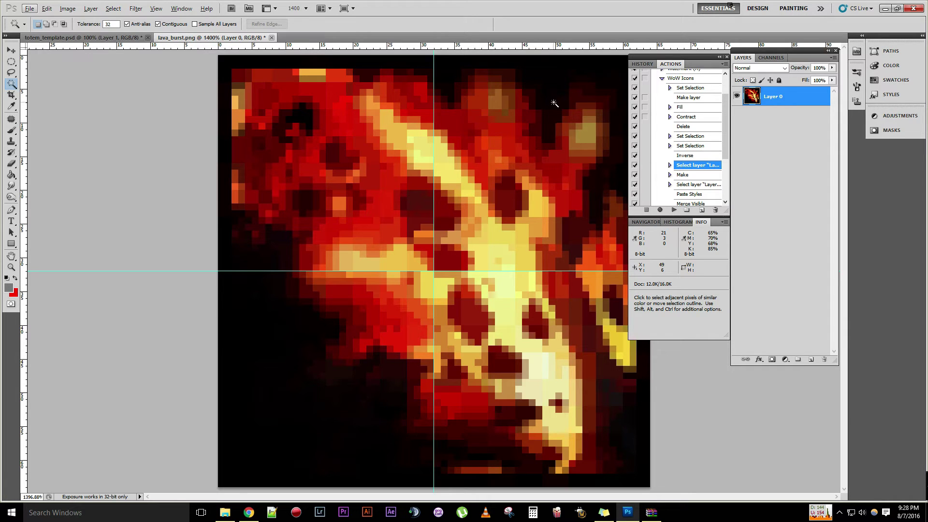
{"action": "left_click", "coordinate": [661, 78]}
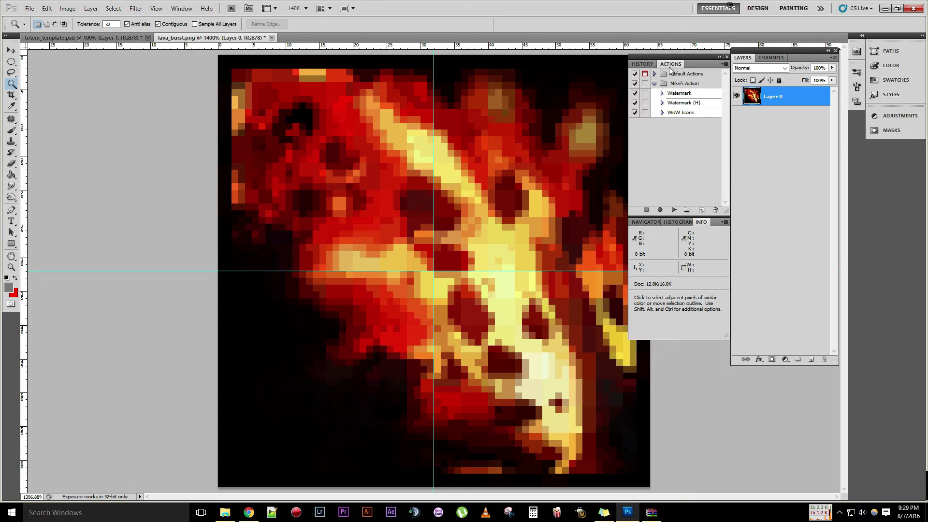
Create an action named 'Wow Icon Sample' in Mike's Action set and begin recording.
{"action": "left_click", "coordinate": [180, 9]}
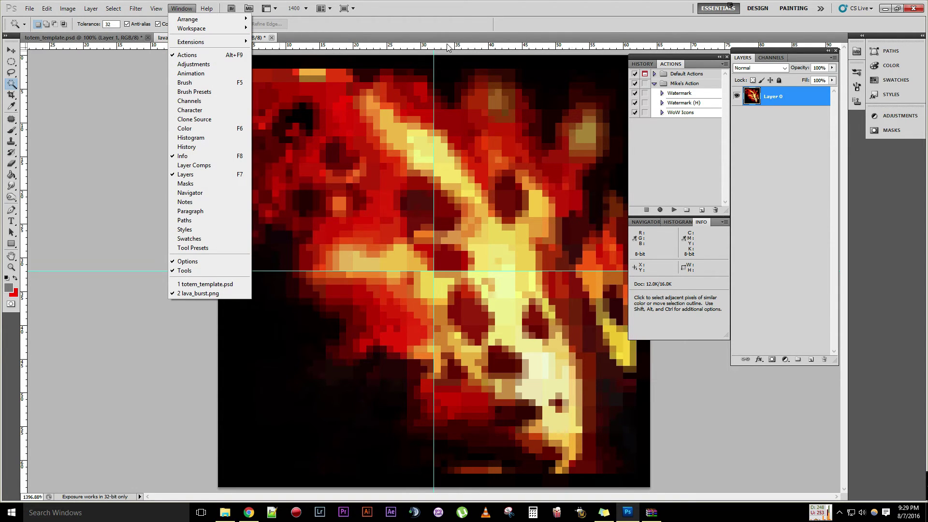
{"action": "left_click", "coordinate": [686, 158]}
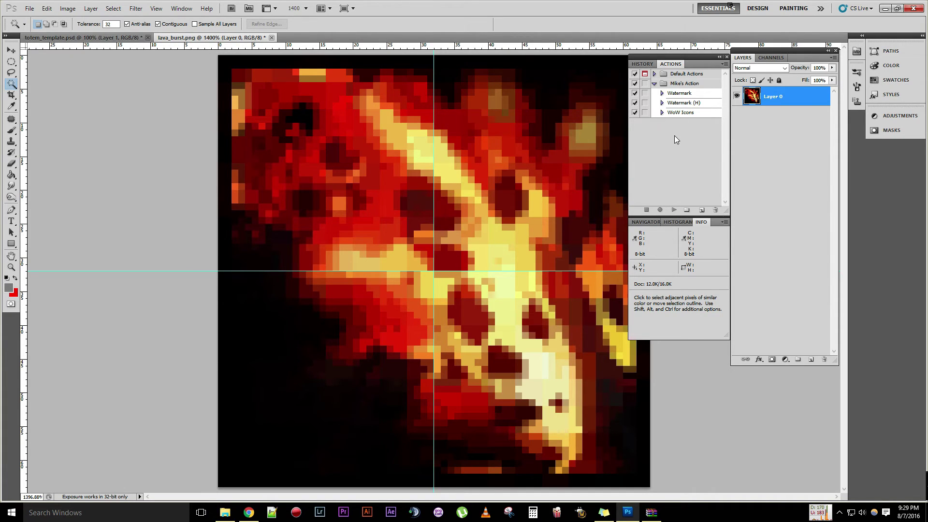
{"action": "left_click", "coordinate": [701, 210]}
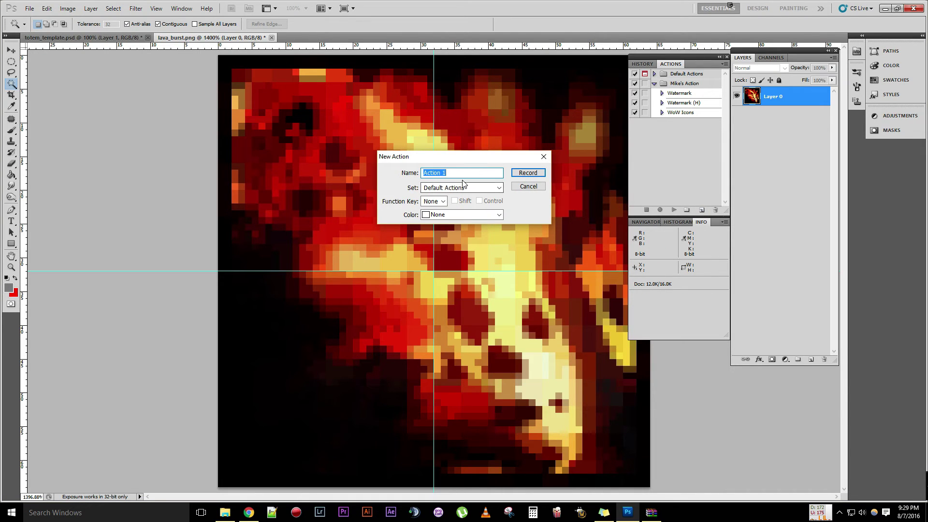
{"action": "type", "text": "Wow Icon Sample"}
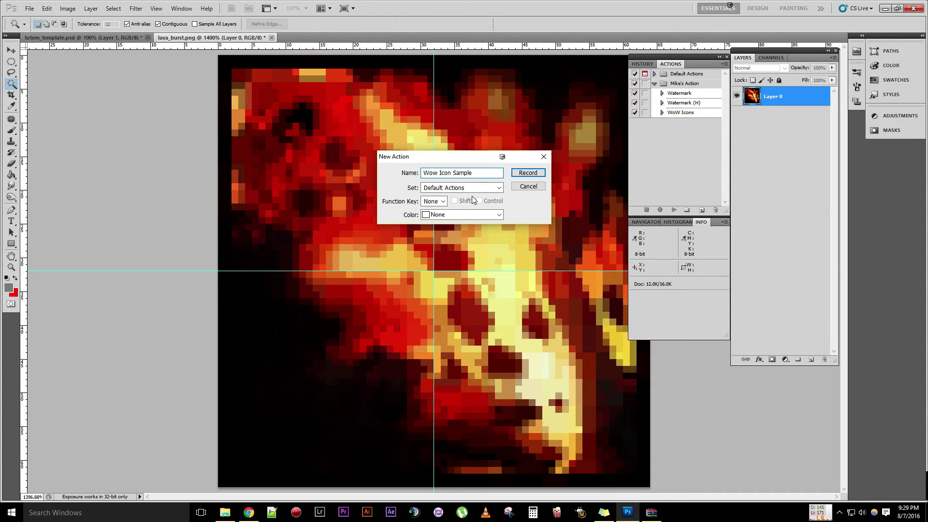
{"action": "left_click", "coordinate": [472, 190]}
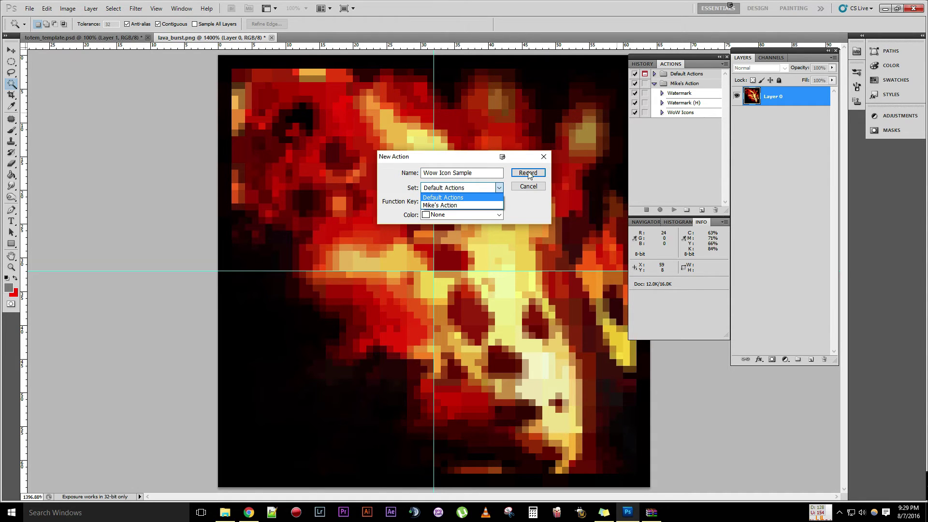
{"action": "left_click", "coordinate": [435, 205]}
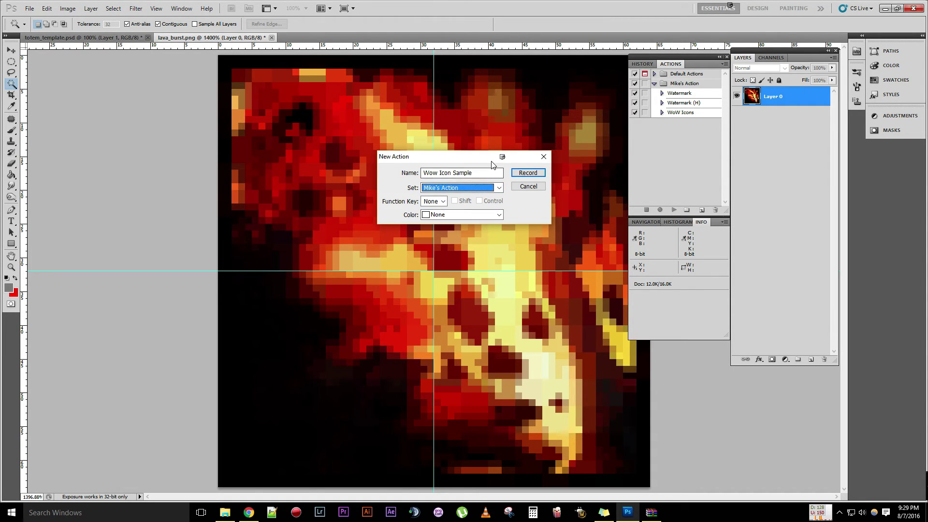
{"action": "left_click", "coordinate": [526, 174]}
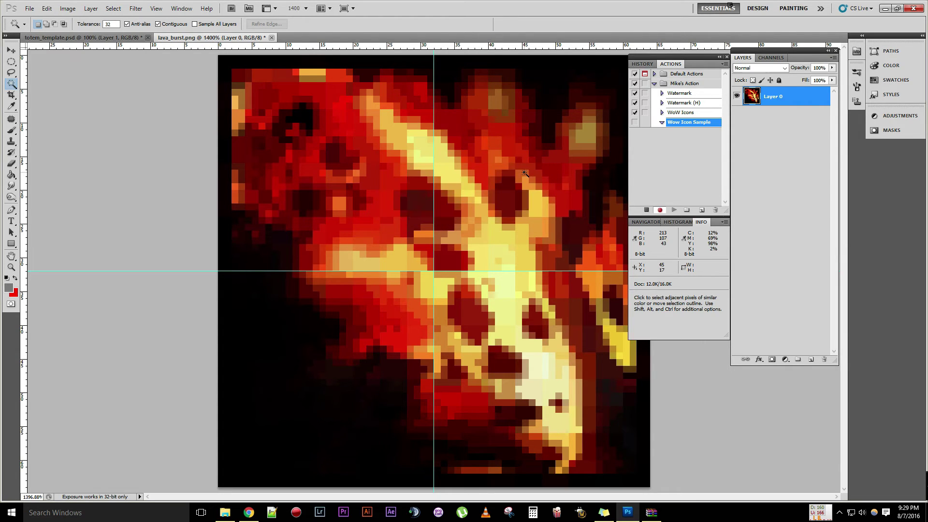
Draw a circular elliptical selection centred on the guide intersection, covering most of the image.
{"action": "left_click", "coordinate": [10, 64]}
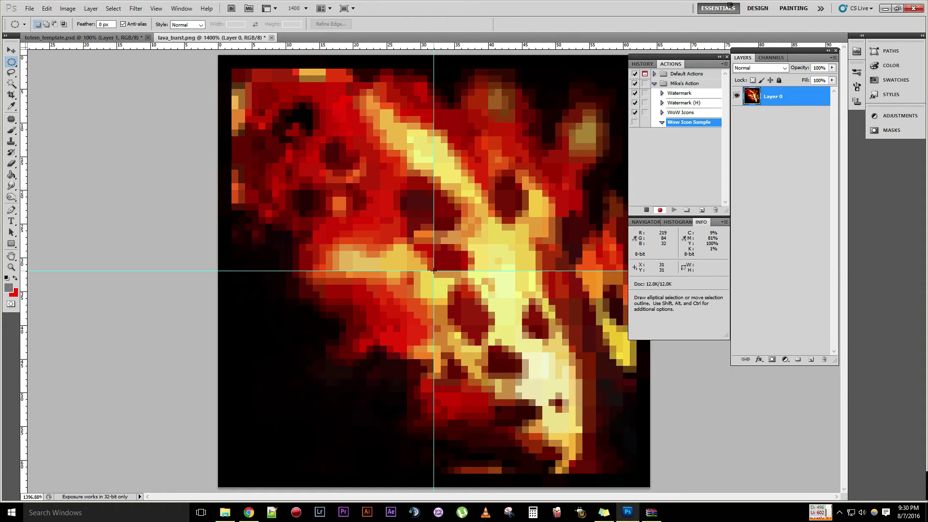
{"action": "key", "text": "alt"}
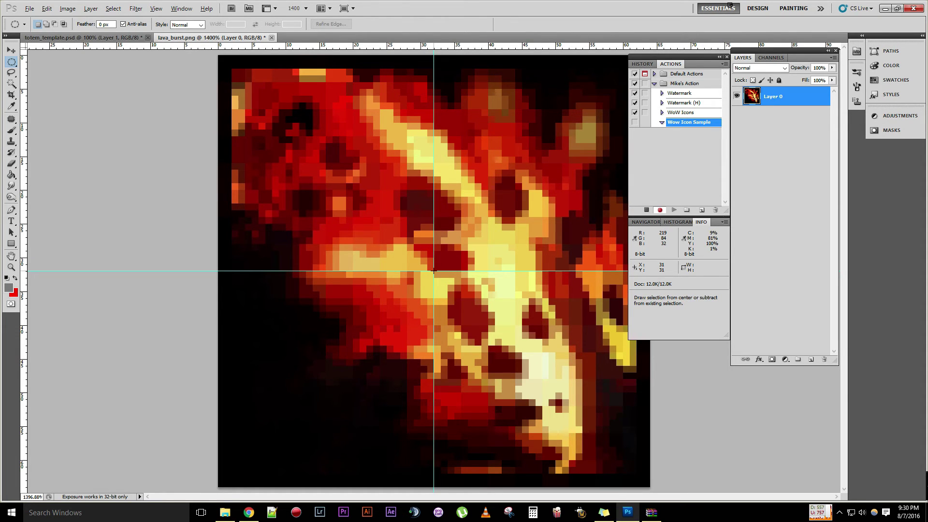
{"action": "key", "text": "shift"}
{"action": "left_click_drag", "start_coordinate": [433, 271], "coordinate": [526, 352]}
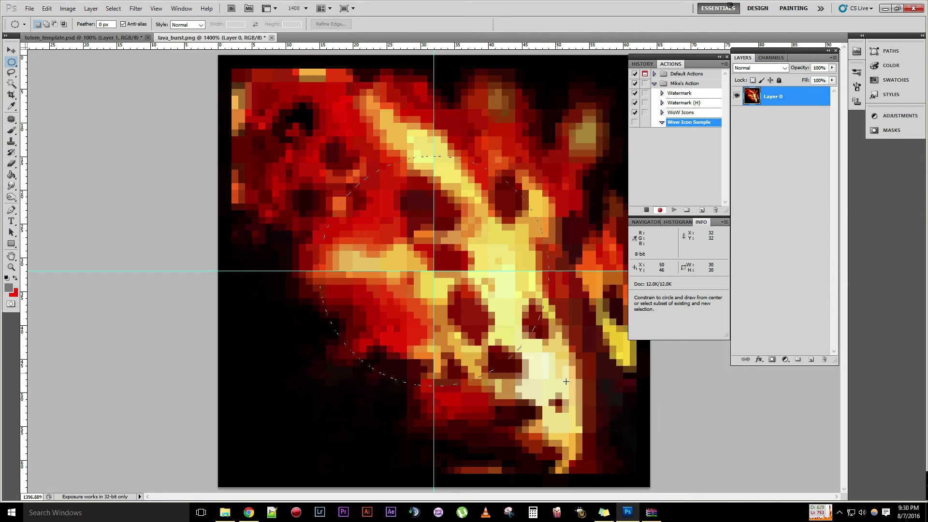
{"action": "mouse_move", "coordinate": [569, 384]}
{"action": "left_mouse_down"}
{"action": "mouse_move", "coordinate": [616, 418]}
{"action": "mouse_move", "coordinate": [641, 457]}
{"action": "left_mouse_up"}
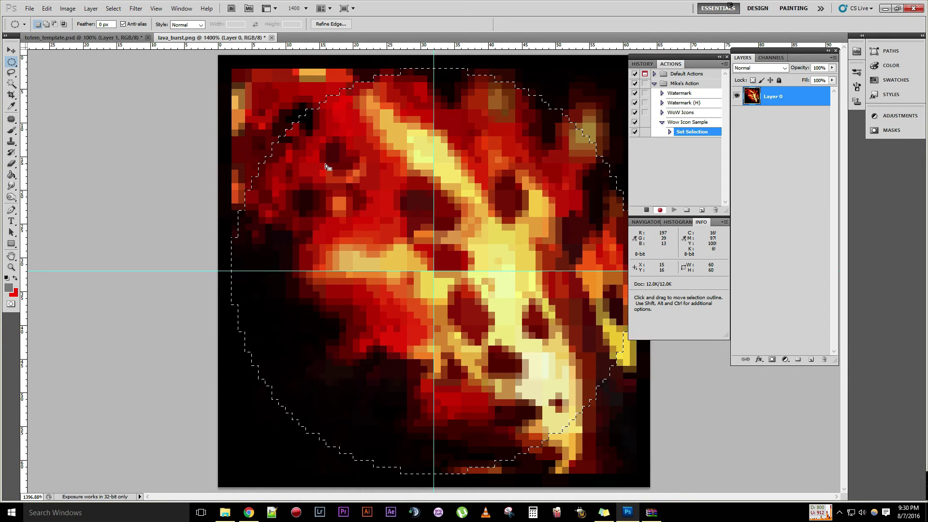
Add a new layer and fill the circular selection with grey.
{"action": "left_click", "coordinate": [811, 360]}
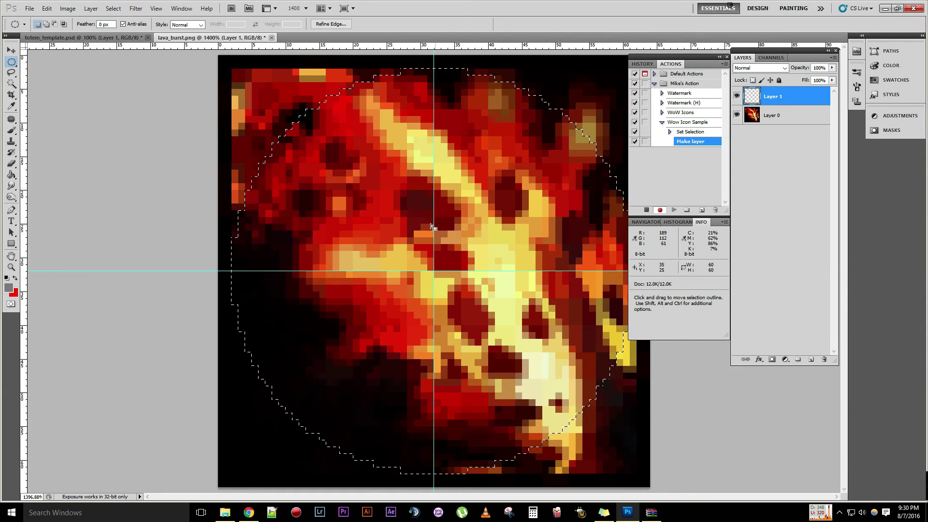
{"action": "left_click", "coordinate": [47, 8]}
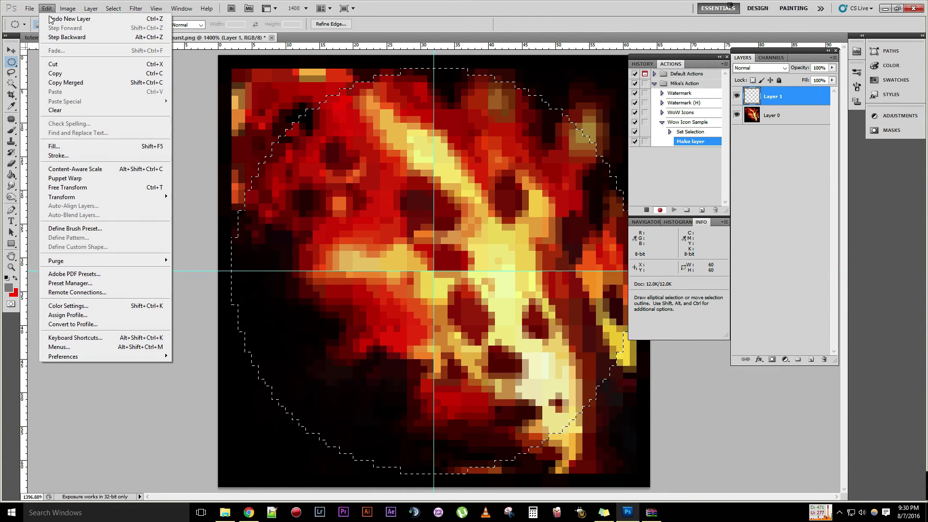
{"action": "left_click", "coordinate": [53, 145]}
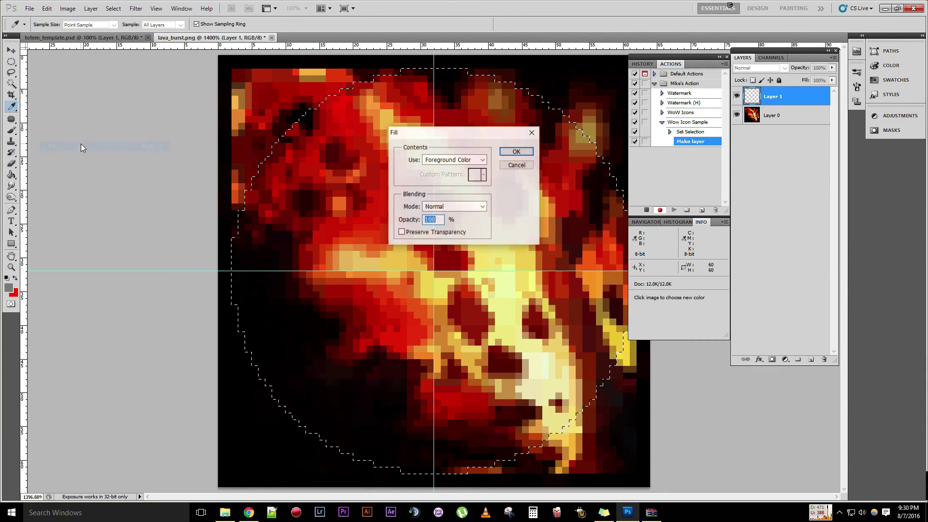
{"action": "left_click", "coordinate": [517, 151]}
{"action": "key", "text": "m"}
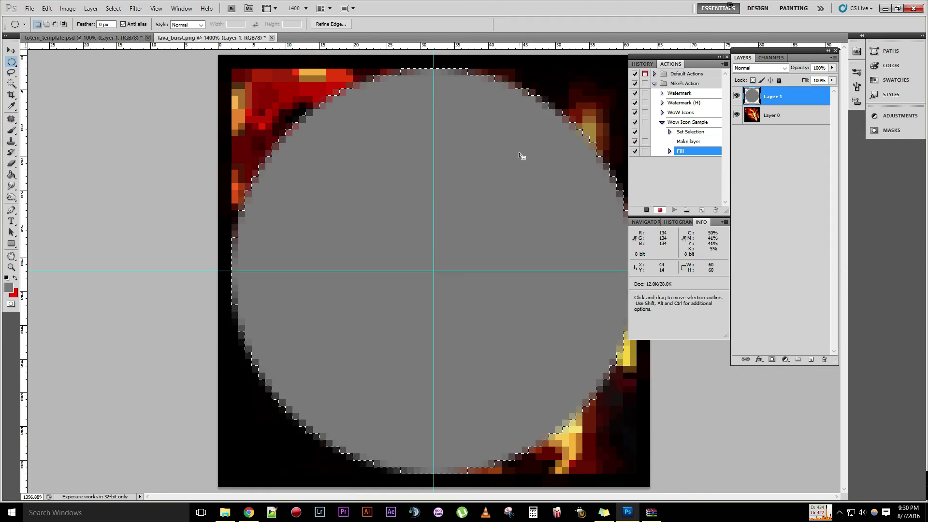
Contract the selection, delete the grey inside to leave a ring, and deselect.
{"action": "left_click", "coordinate": [112, 8]}
{"action": "mouse_move", "coordinate": [161, 116]}
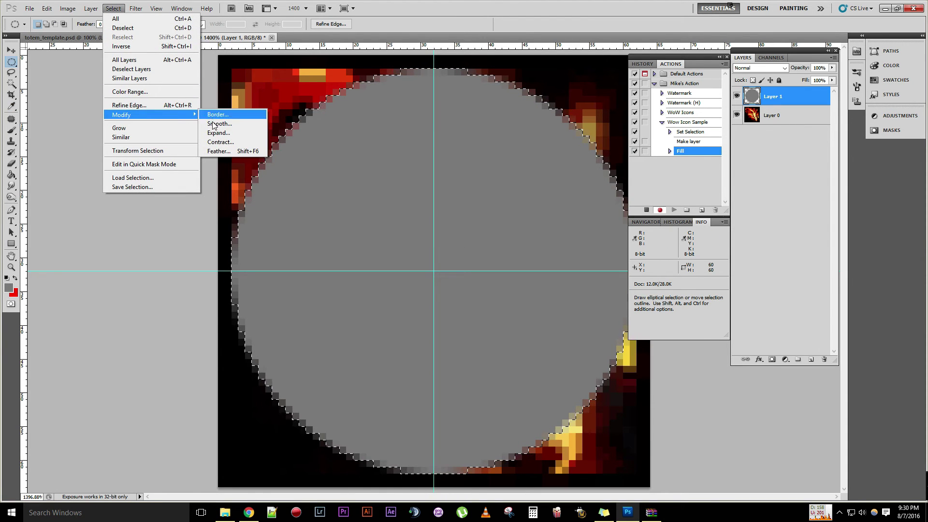
{"action": "left_click", "coordinate": [220, 141]}
{"action": "left_click", "coordinate": [513, 175]}
{"action": "key", "text": "Delete"}
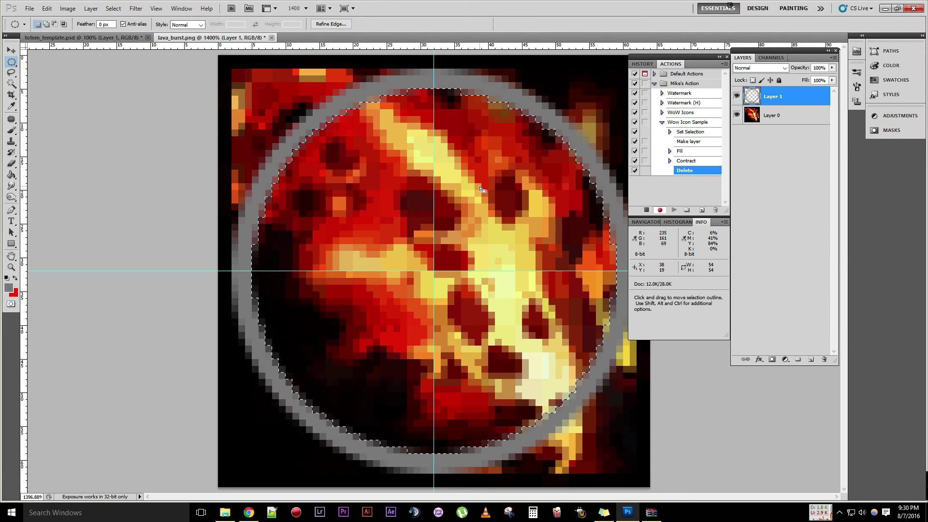
{"action": "key", "text": "ctrl"}
{"action": "key", "text": "ctrl+d"}
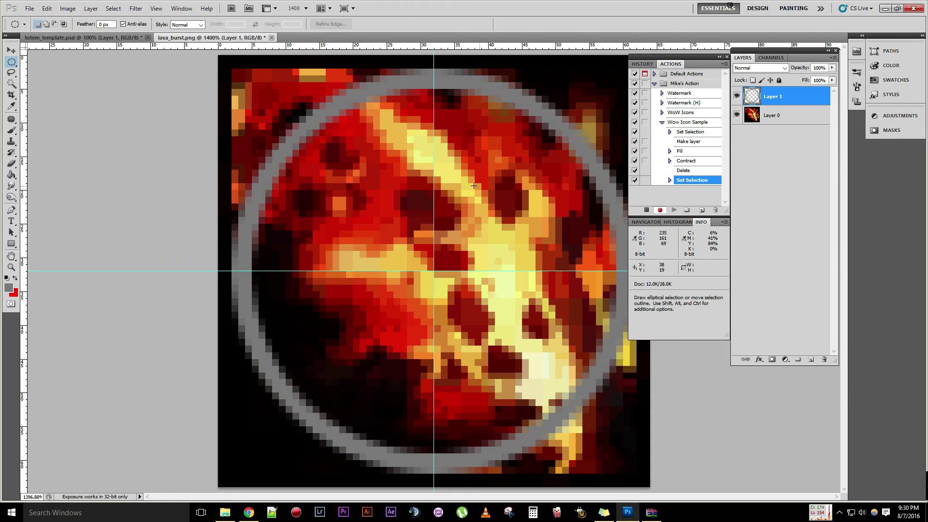
Mask Layer 0's lava to the ring's circle and paste the Inner Shadow and Bevel style onto Layer 1.
{"action": "left_click", "coordinate": [12, 83]}
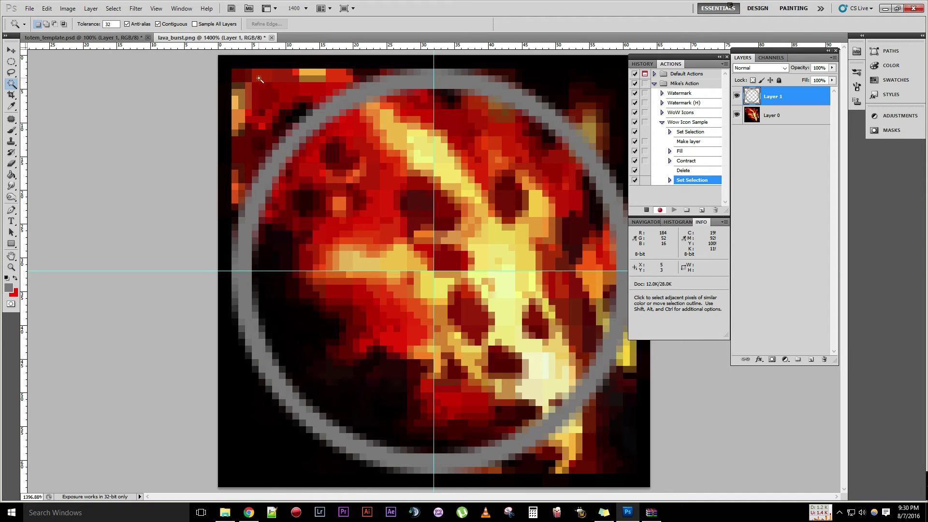
{"action": "left_click", "coordinate": [256, 80]}
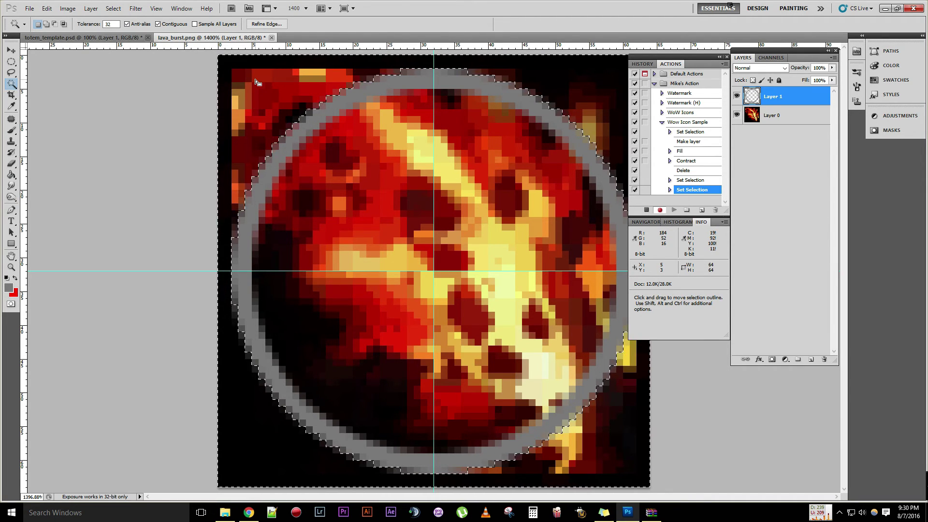
{"action": "key", "text": "ctrl+shift+i"}
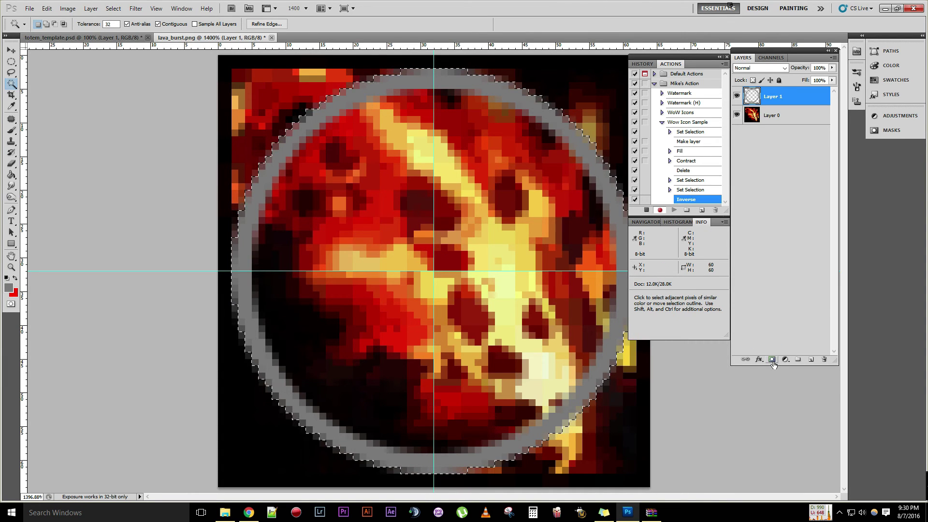
{"action": "left_click", "coordinate": [773, 116]}
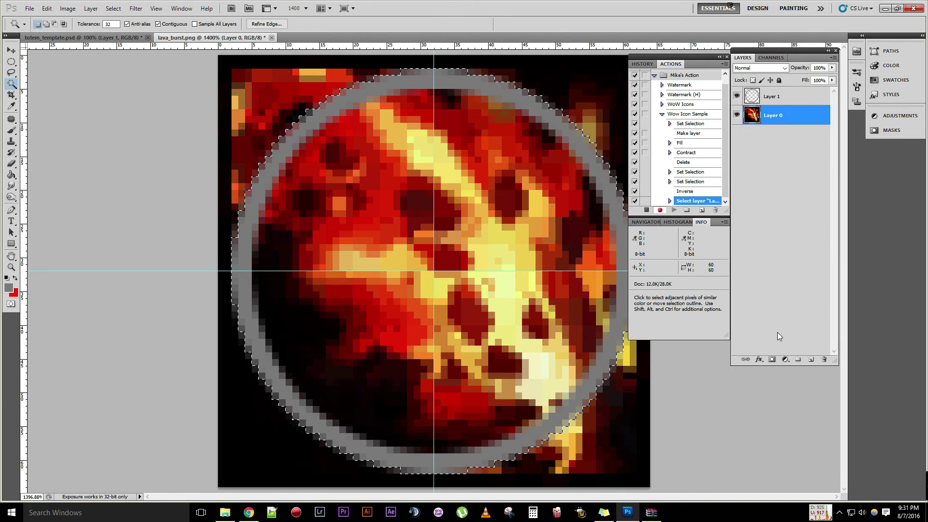
{"action": "left_click", "coordinate": [772, 360]}
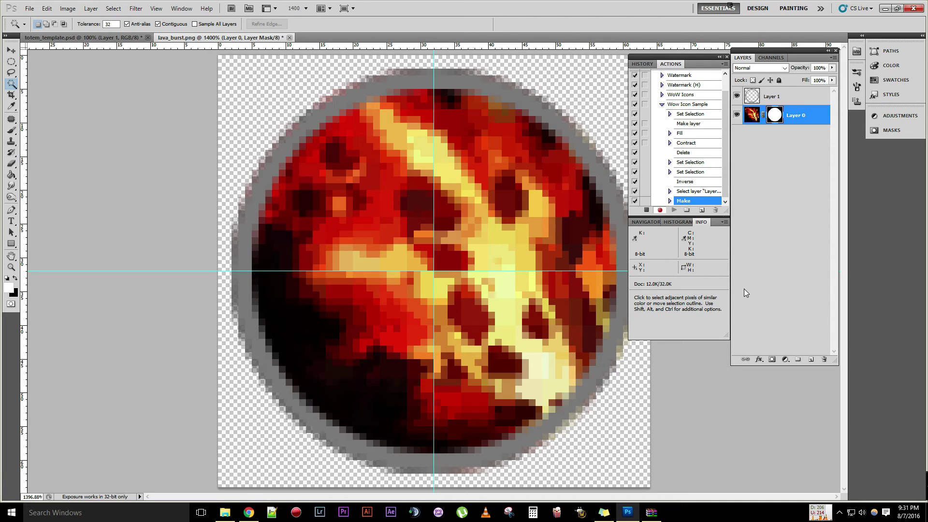
{"action": "right_click", "coordinate": [778, 97]}
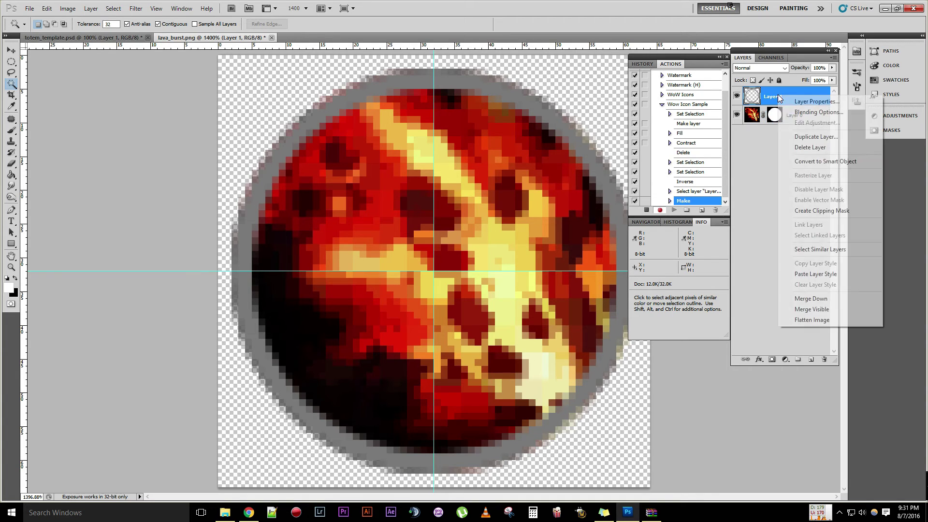
{"action": "left_click", "coordinate": [820, 274]}
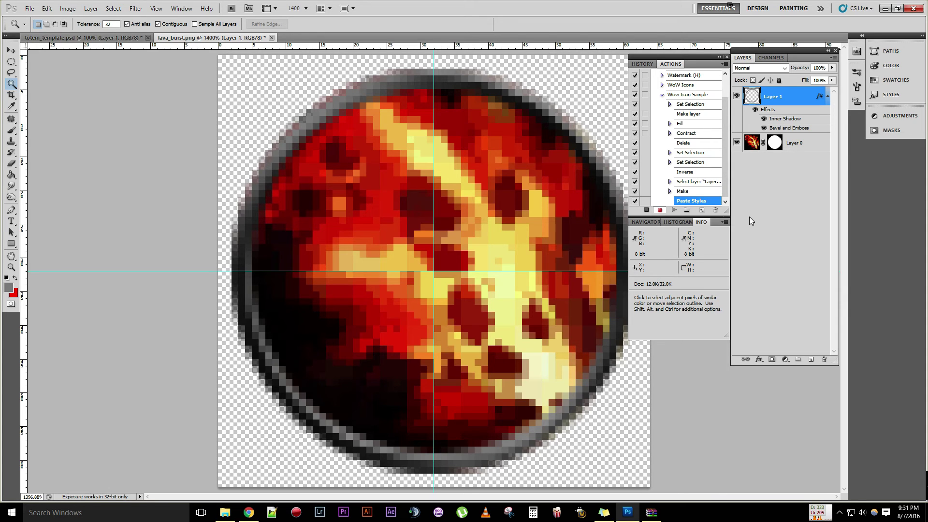
Merge the ring and masked lava into Layer 0 and load its round shape as a selection.
{"action": "right_click", "coordinate": [798, 144]}
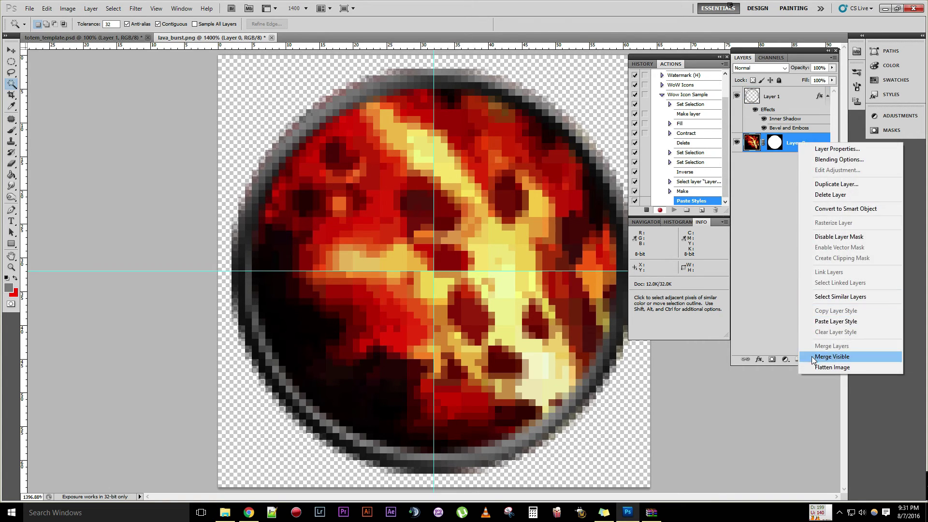
{"action": "left_click", "coordinate": [831, 356]}
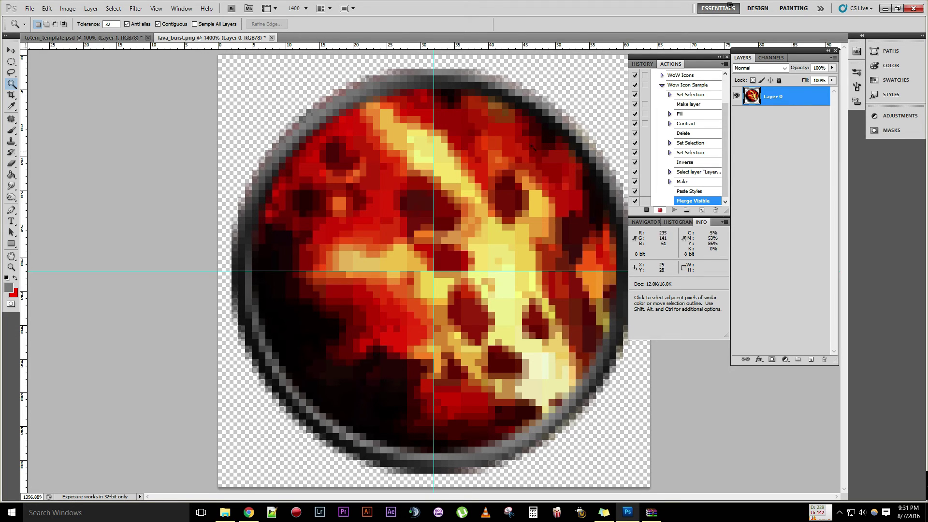
{"action": "key", "text": "ctrl"}
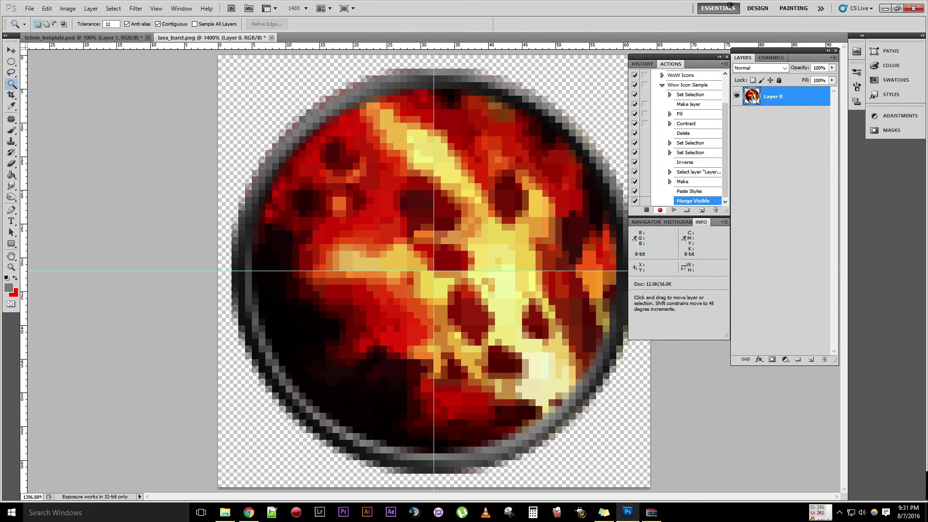
{"action": "left_click", "coordinate": [753, 99], "text": "ctrl"}
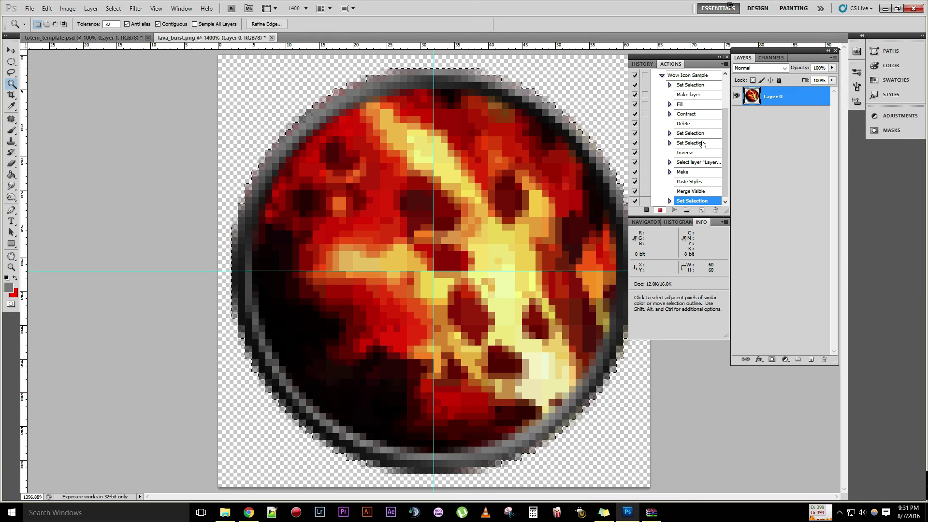
Fill a new Alpha 1 channel with the white icon circle, then reselect Layer 0 and deselect.
{"action": "left_click", "coordinate": [773, 58]}
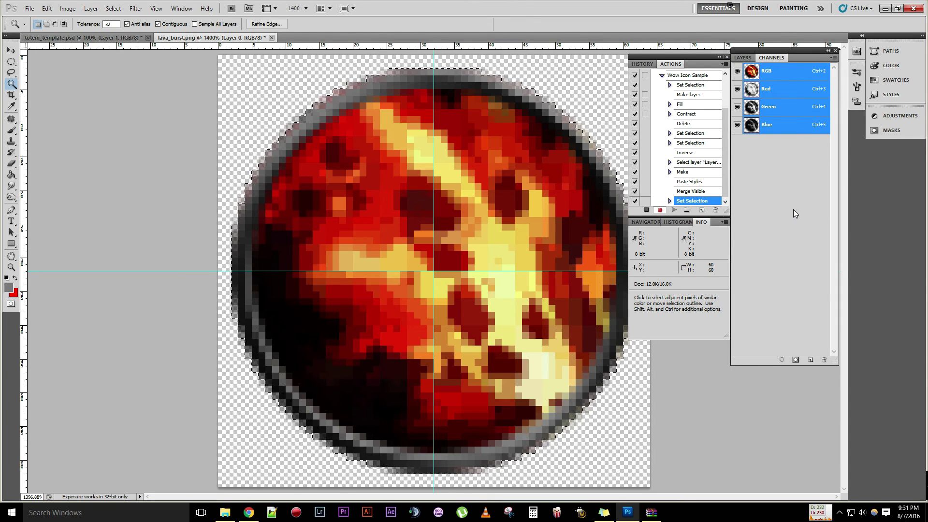
{"action": "left_click", "coordinate": [809, 360]}
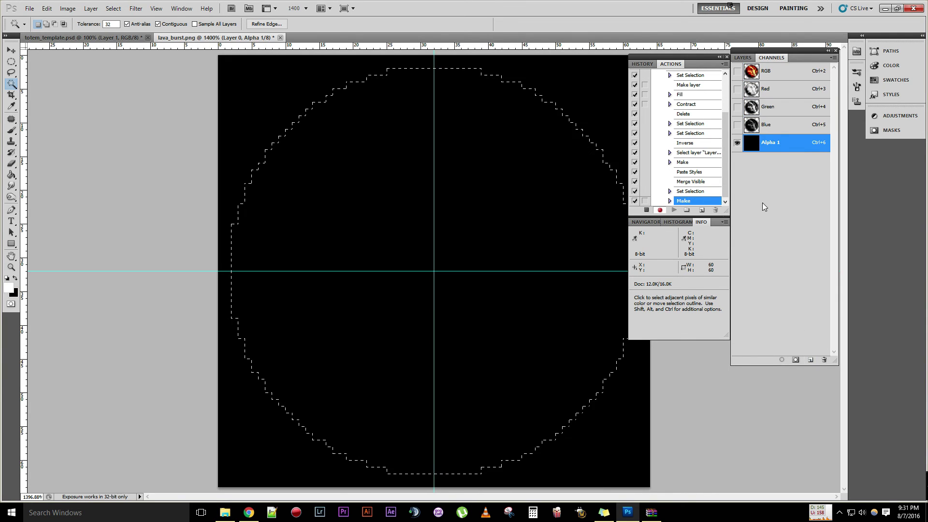
{"action": "left_click", "coordinate": [47, 8]}
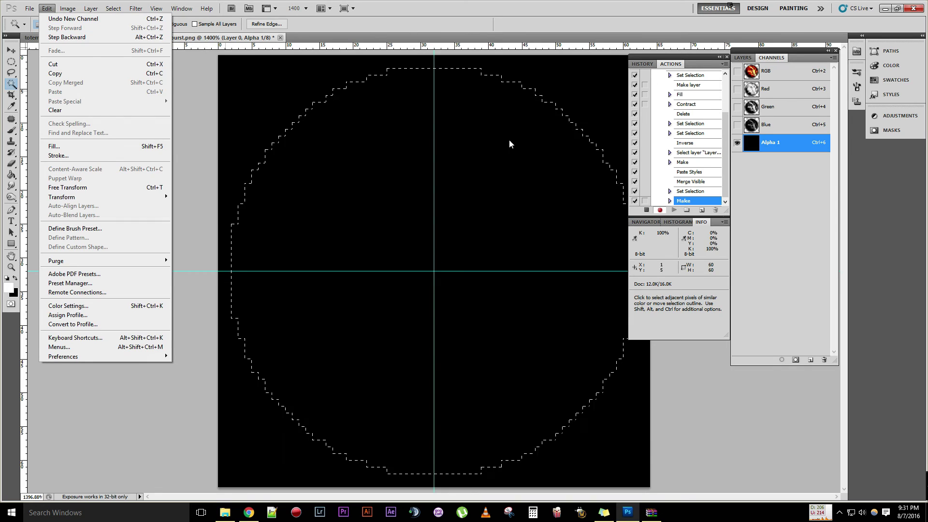
{"action": "left_click", "coordinate": [74, 146]}
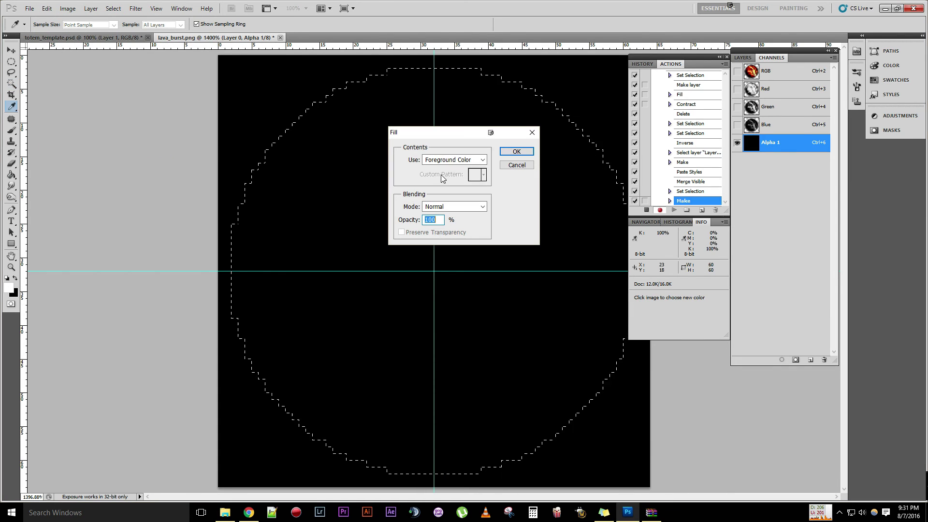
{"action": "left_click", "coordinate": [521, 152]}
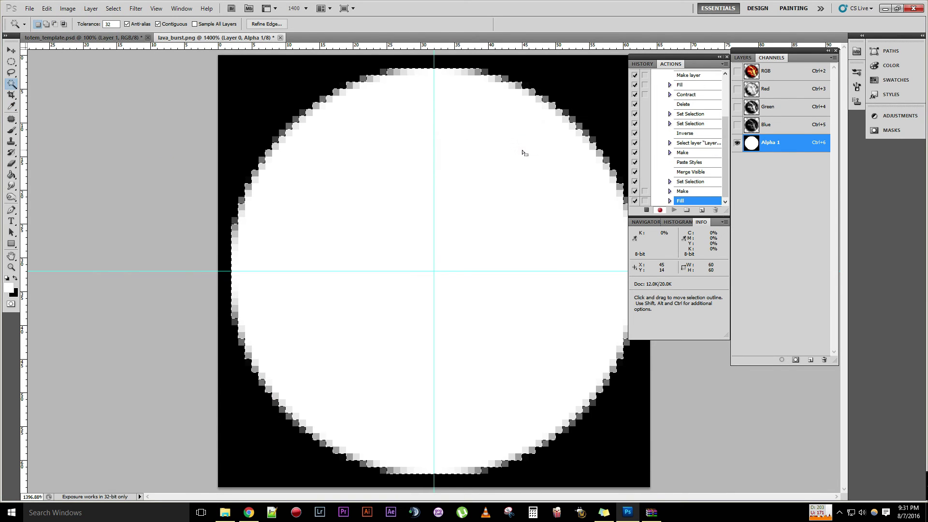
{"action": "left_click", "coordinate": [744, 58]}
{"action": "left_click", "coordinate": [777, 98]}
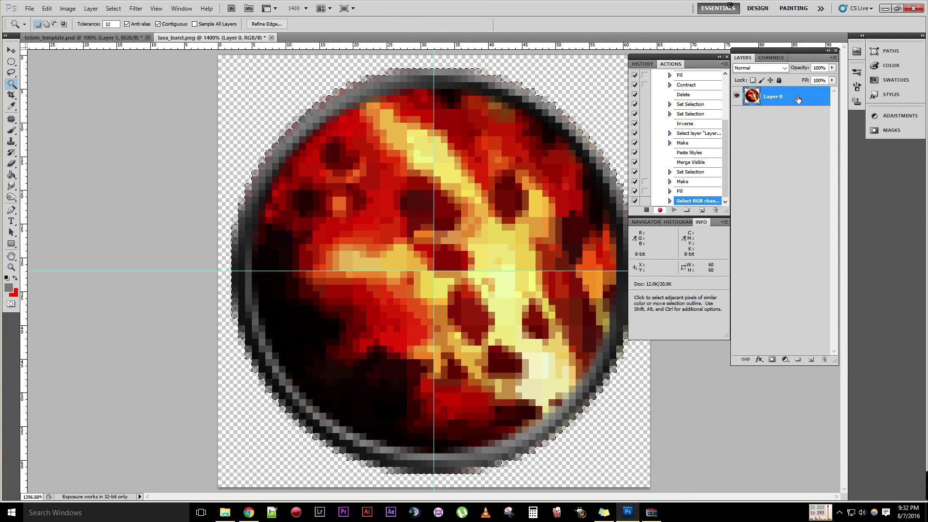
{"action": "key", "text": "ctrl+d"}
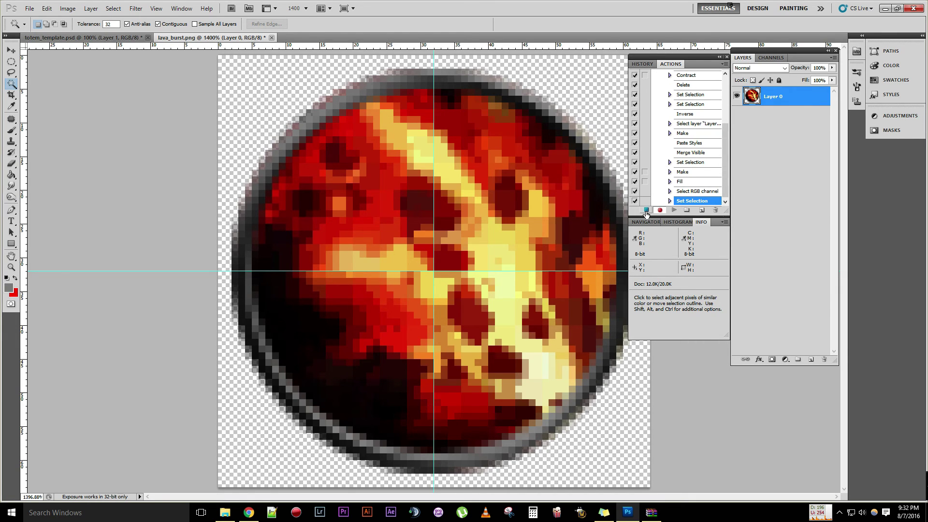
Stop recording, collapse the Wow Icon Sample action, and step back to the original square lava image.
{"action": "left_click", "coordinate": [647, 210]}
{"action": "scroll", "coordinate": [690, 171], "scroll_direction": "up", "scroll_amount": 2}
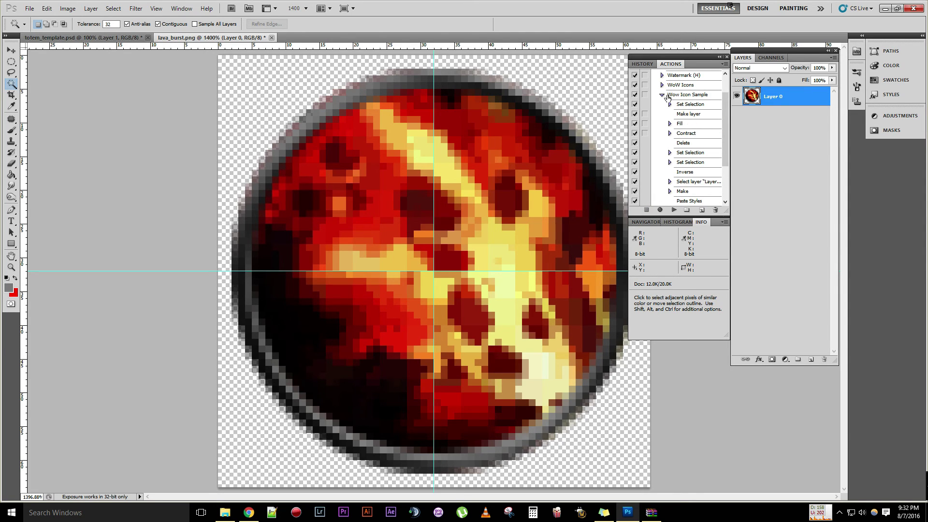
{"action": "left_click", "coordinate": [662, 94]}
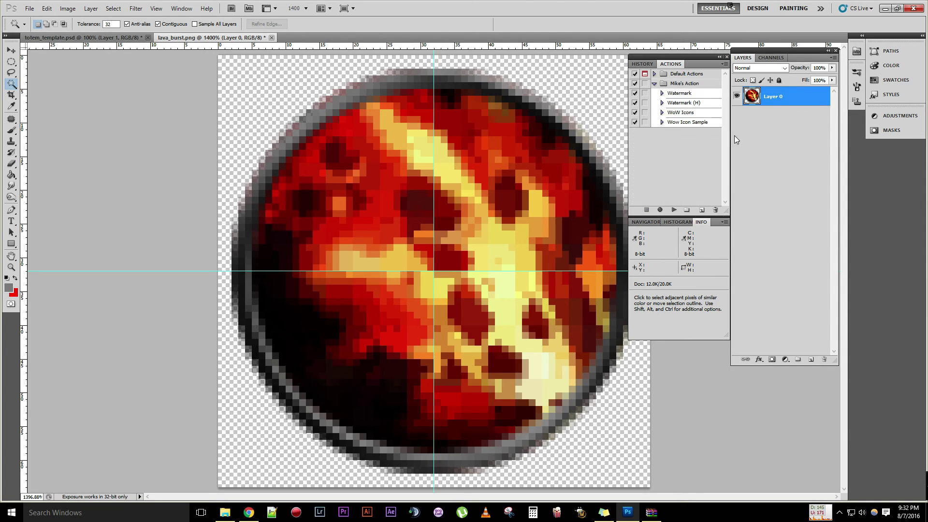
{"action": "key", "text": "ctrl+F2"}
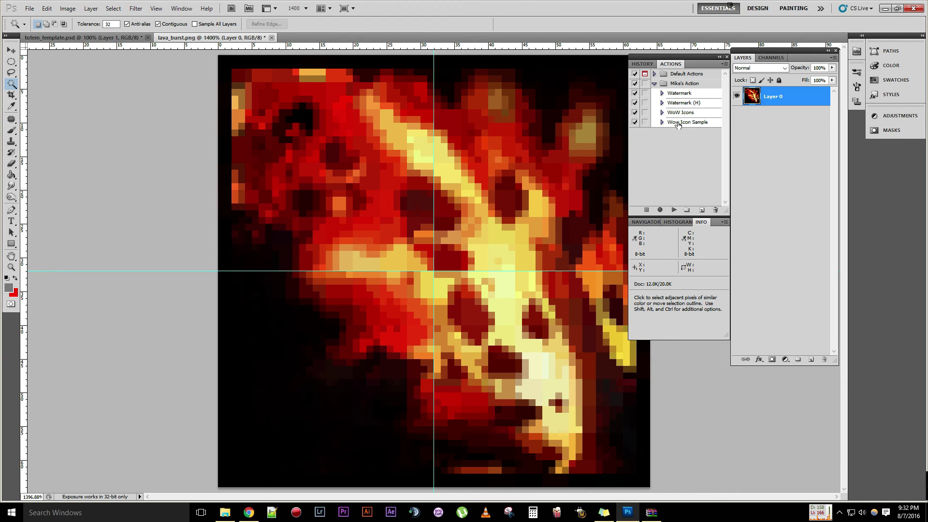
{"action": "left_click", "coordinate": [678, 123]}
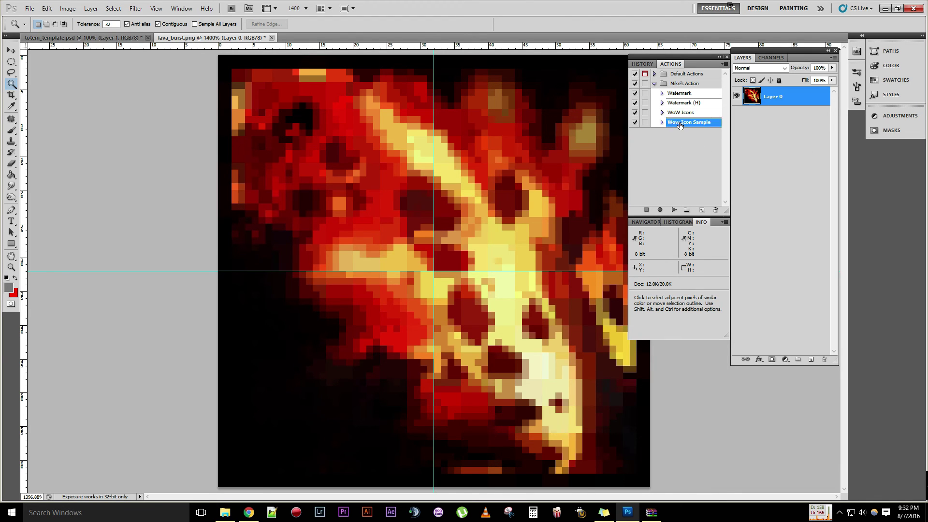
{"action": "left_click", "coordinate": [674, 210]}
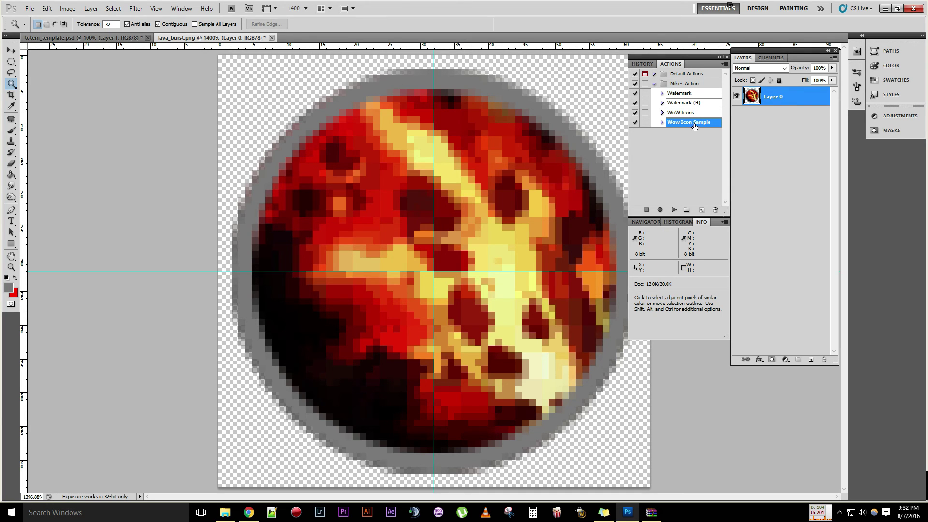
{"action": "left_click", "coordinate": [661, 123]}
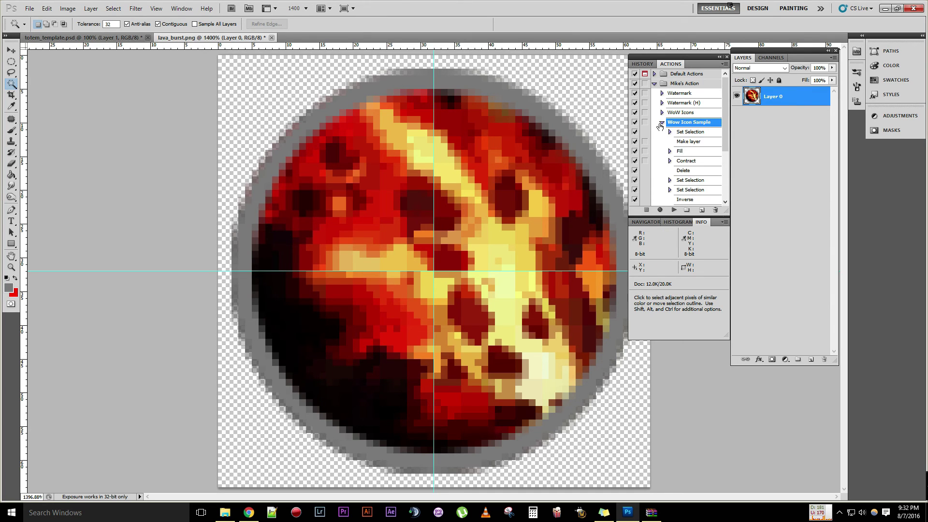
{"action": "scroll", "coordinate": [700, 156], "scroll_direction": "down", "scroll_amount": 2}
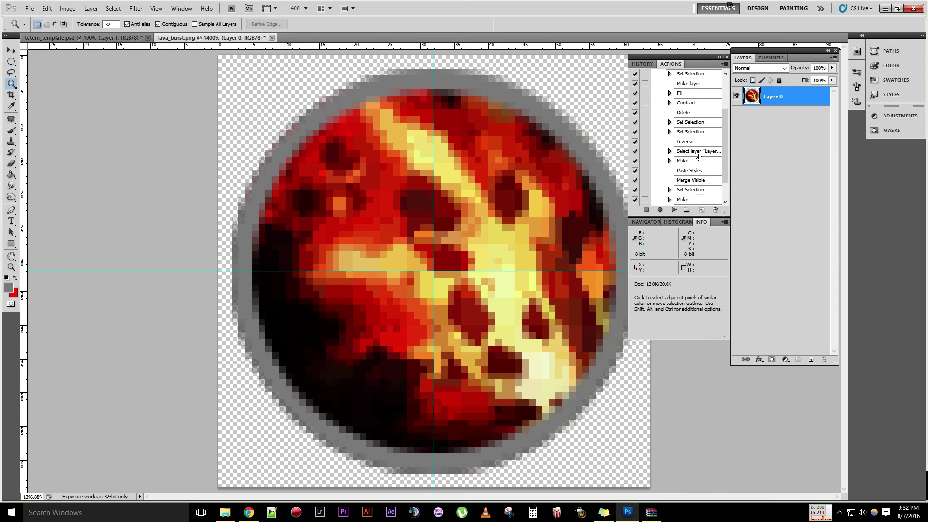
{"action": "left_click", "coordinate": [687, 173]}
{"action": "scroll", "coordinate": [687, 172], "scroll_direction": "down", "scroll_amount": 3}
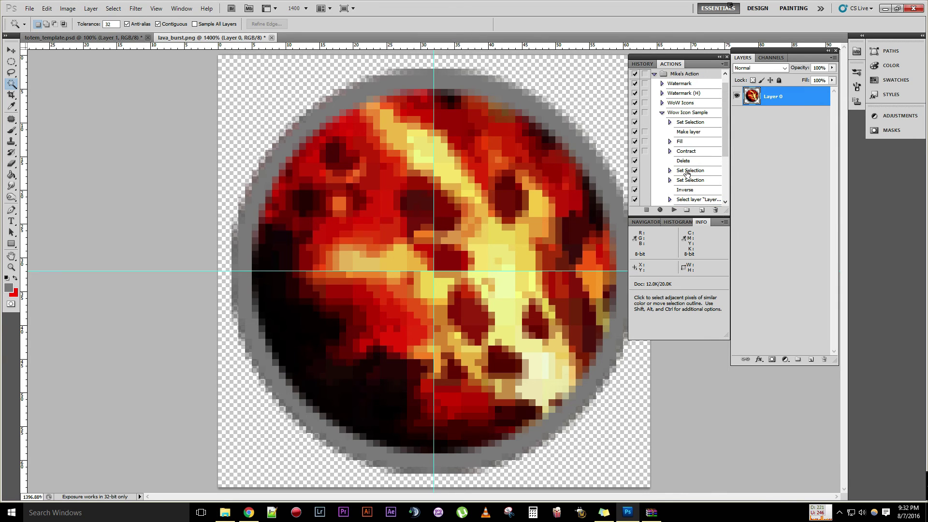
{"action": "scroll", "coordinate": [691, 184], "scroll_direction": "up", "scroll_amount": 4}
{"action": "left_click", "coordinate": [691, 164]}
{"action": "double_click", "coordinate": [692, 163], "text": "ctrl"}
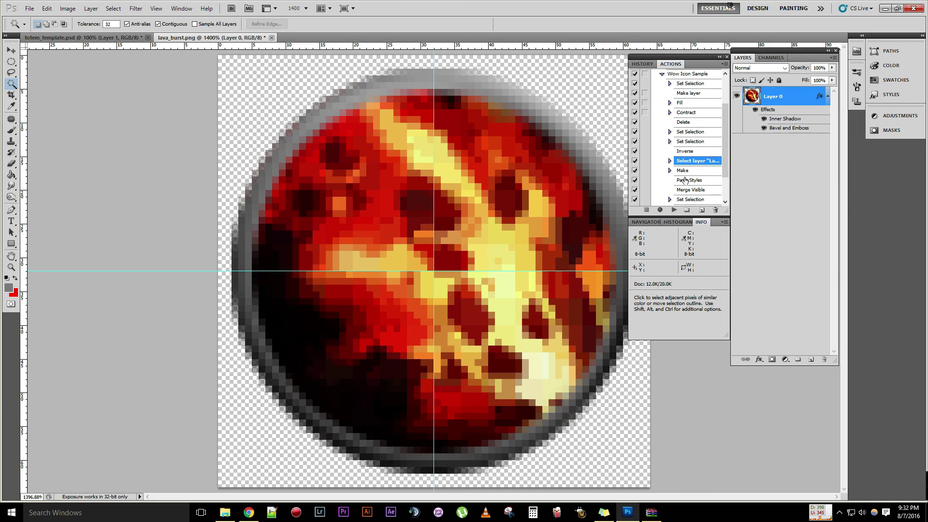
{"action": "scroll", "coordinate": [686, 177], "scroll_direction": "up", "scroll_amount": 3}
{"action": "scroll", "coordinate": [687, 175], "scroll_direction": "down", "scroll_amount": 2}
{"action": "scroll", "coordinate": [691, 189], "scroll_direction": "down", "scroll_amount": 2}
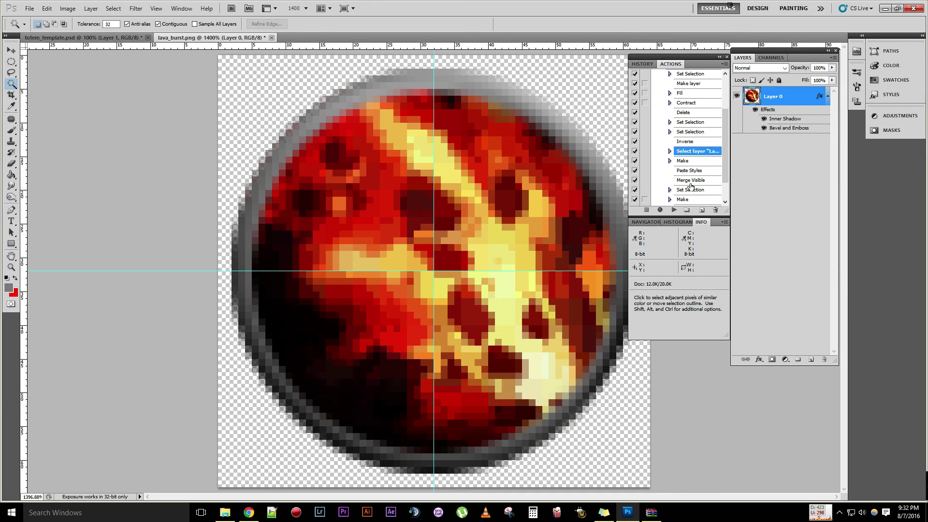
{"action": "left_click", "coordinate": [692, 175]}
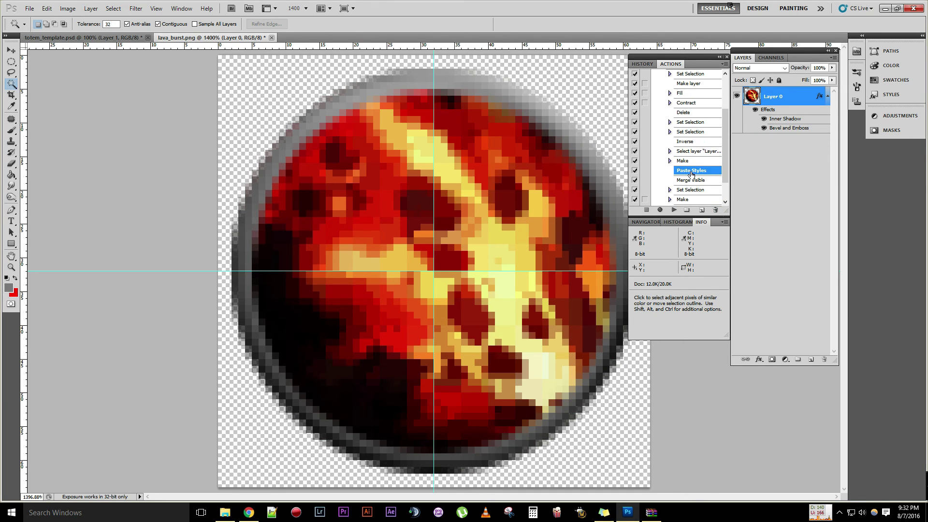
{"action": "scroll", "coordinate": [691, 175], "scroll_direction": "up", "scroll_amount": 6}
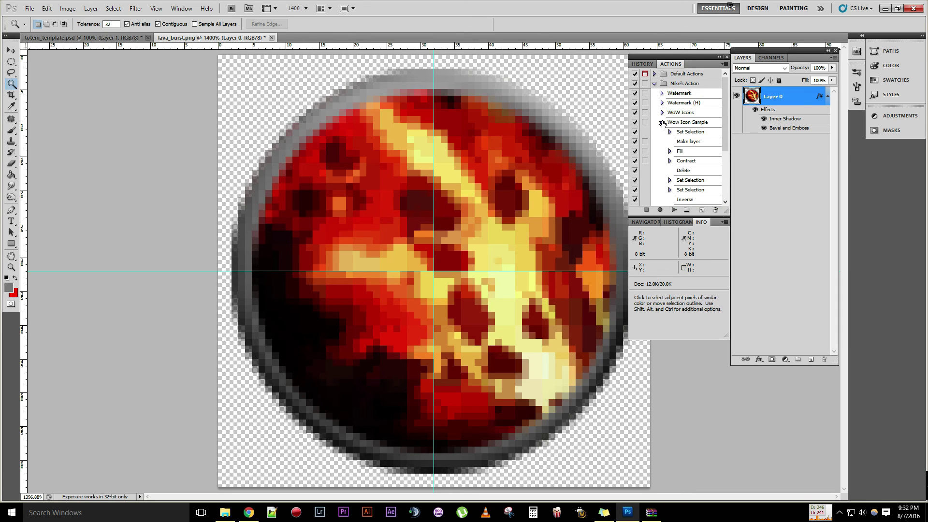
{"action": "left_click", "coordinate": [663, 123]}
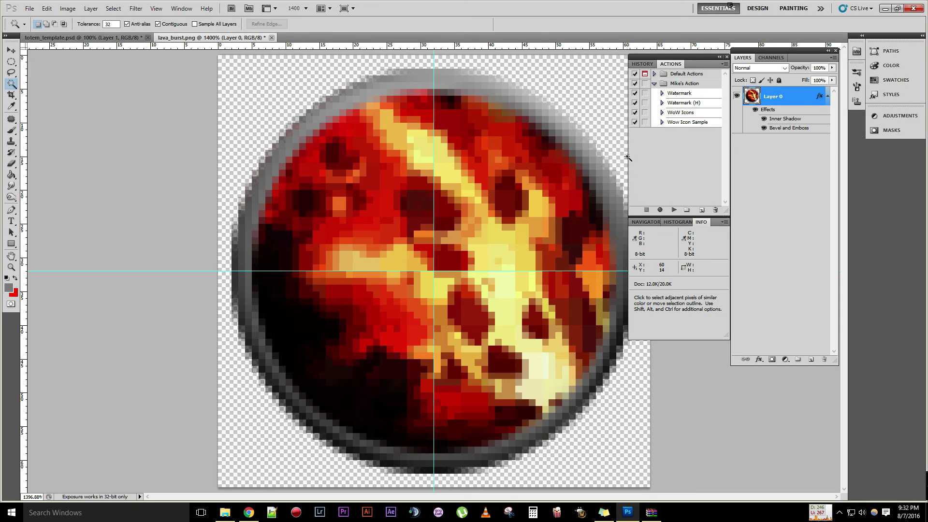
{"action": "key", "text": "F2"}
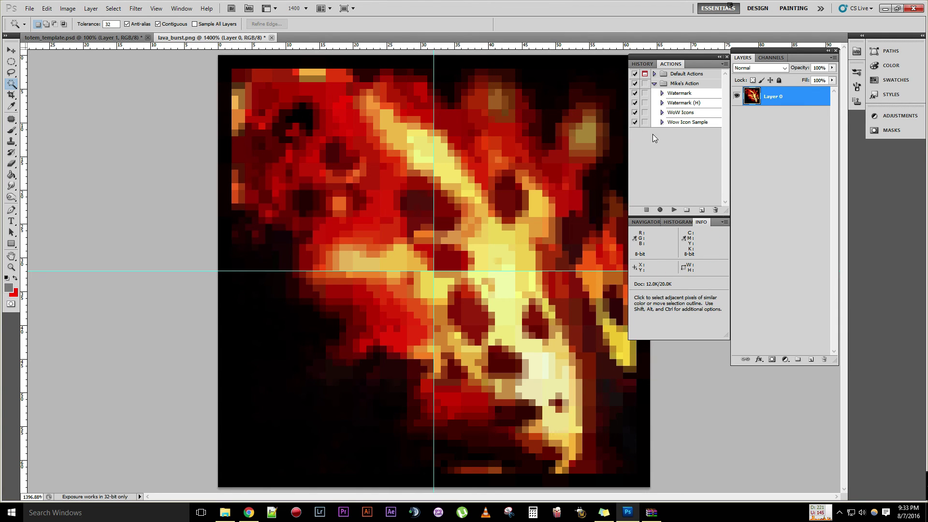
Play the WoW Icons action to make lava_burst a ringed round icon, then switch to File Explorer.
{"action": "left_click", "coordinate": [681, 112]}
{"action": "left_click", "coordinate": [674, 210]}
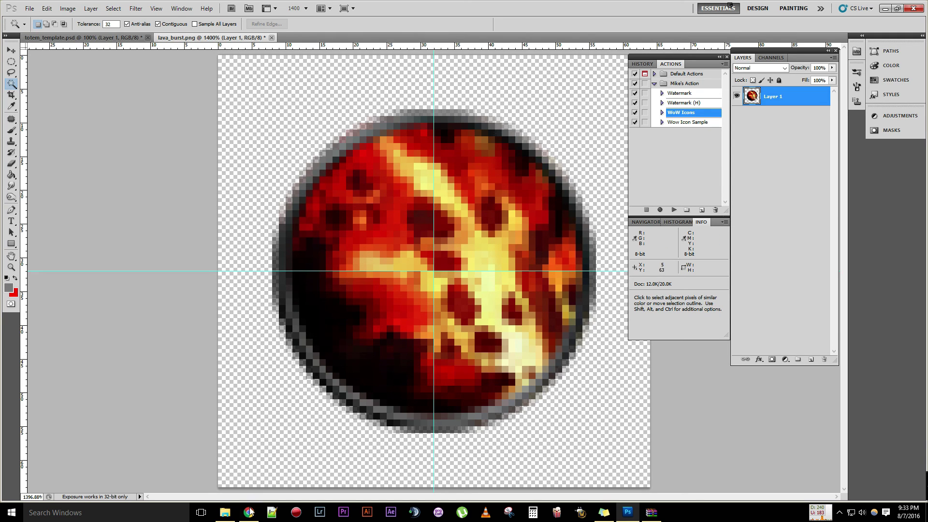
{"action": "left_click", "coordinate": [225, 512]}
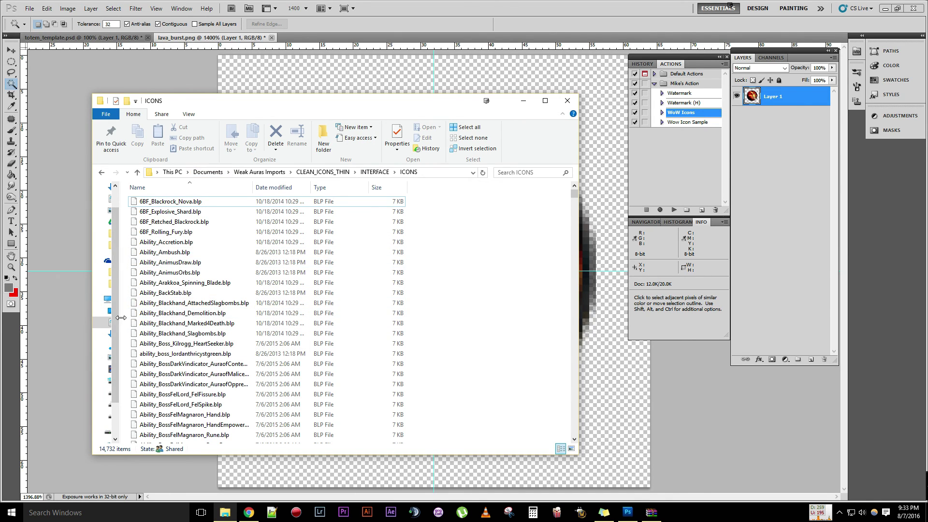
Browse to D:\GAMES\World of Warcraft\interface\ICONS, backing out of the mistakenly opened Logs folder.
{"action": "left_click_drag", "start_coordinate": [119, 320], "coordinate": [139, 320]}
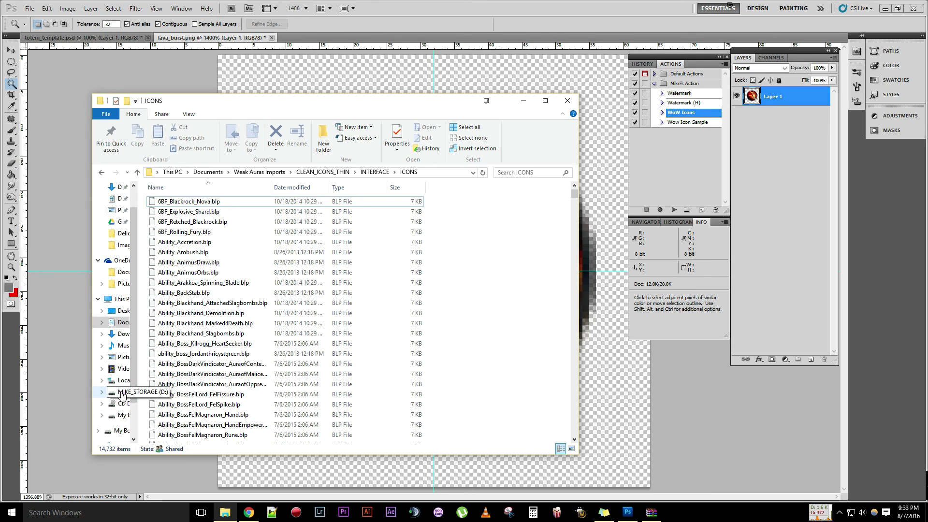
{"action": "left_click", "coordinate": [121, 394]}
{"action": "double_click", "coordinate": [174, 201]}
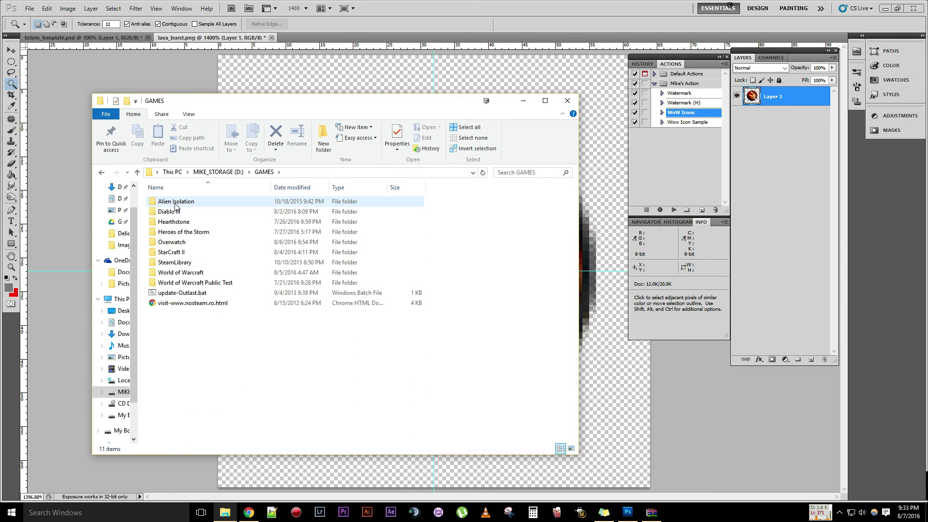
{"action": "double_click", "coordinate": [178, 273]}
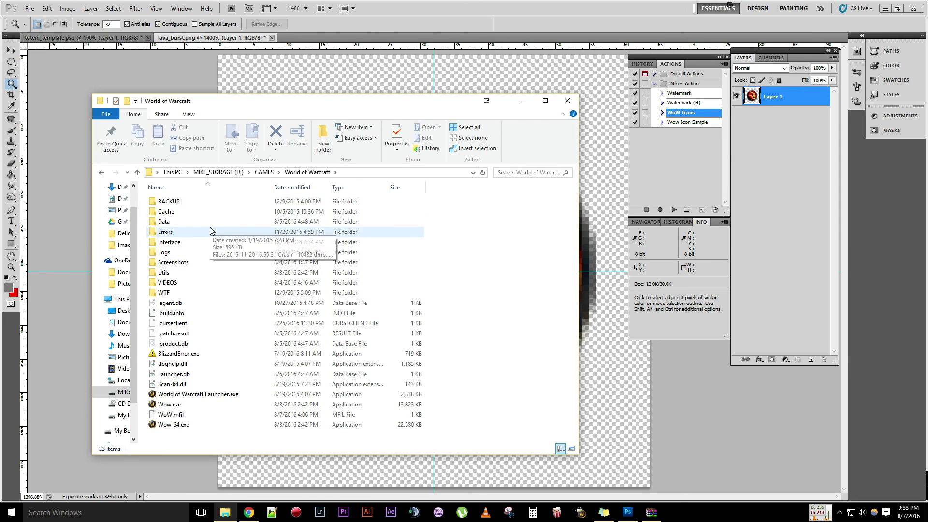
{"action": "double_click", "coordinate": [169, 251]}
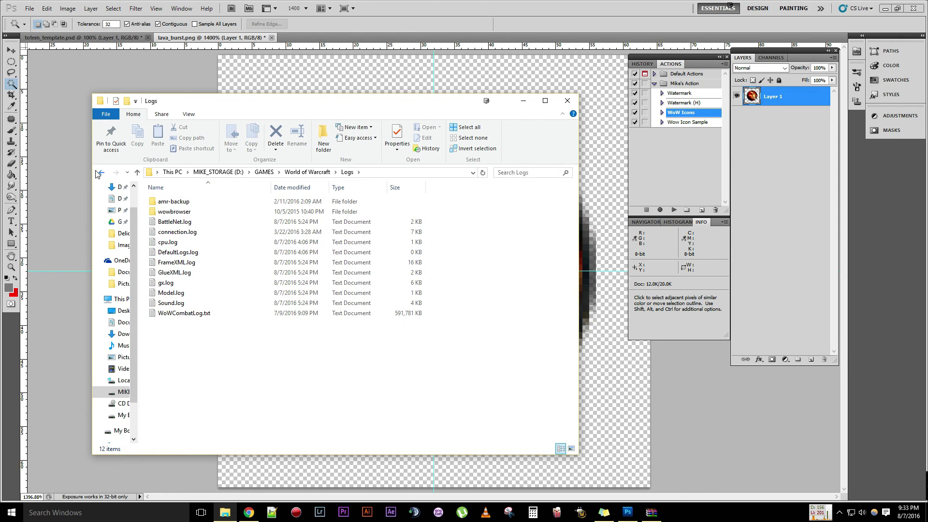
{"action": "left_click", "coordinate": [101, 172]}
{"action": "double_click", "coordinate": [175, 243]}
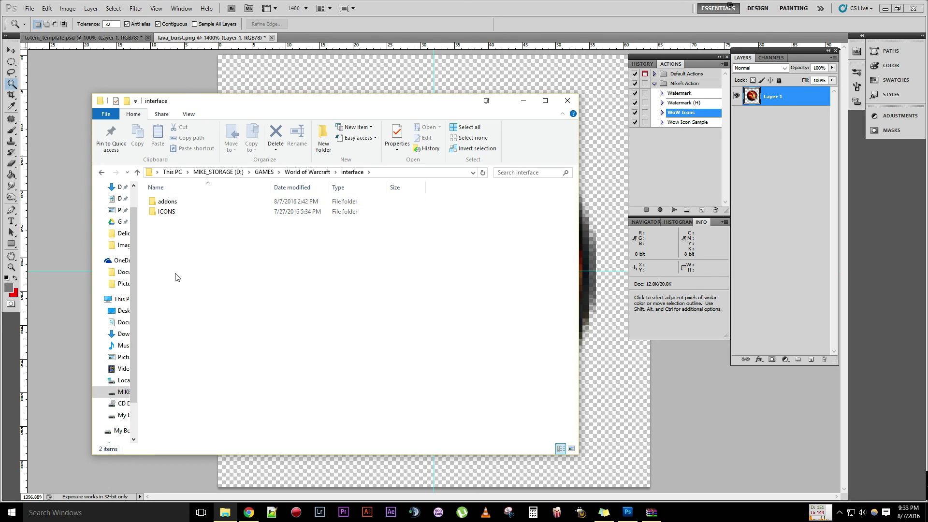
{"action": "double_click", "coordinate": [166, 212]}
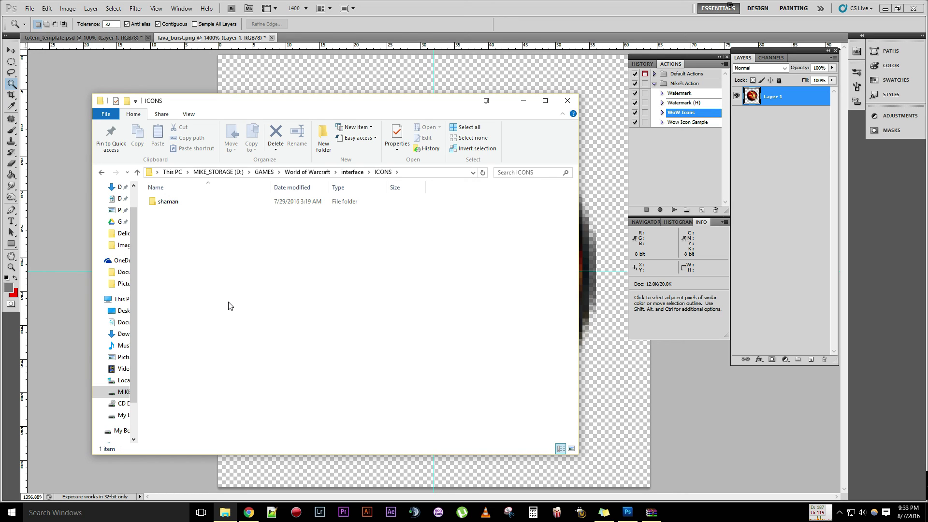
{"action": "left_click_drag", "start_coordinate": [200, 245], "coordinate": [367, 293]}
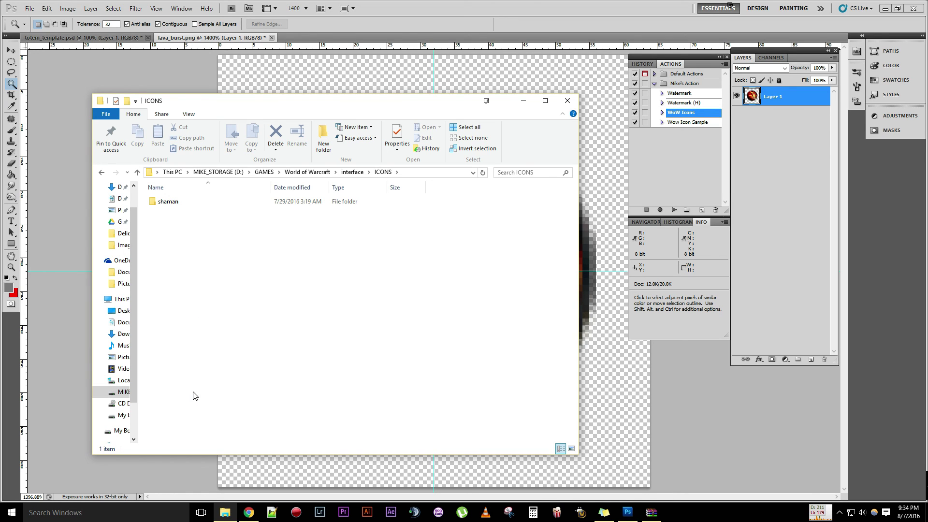